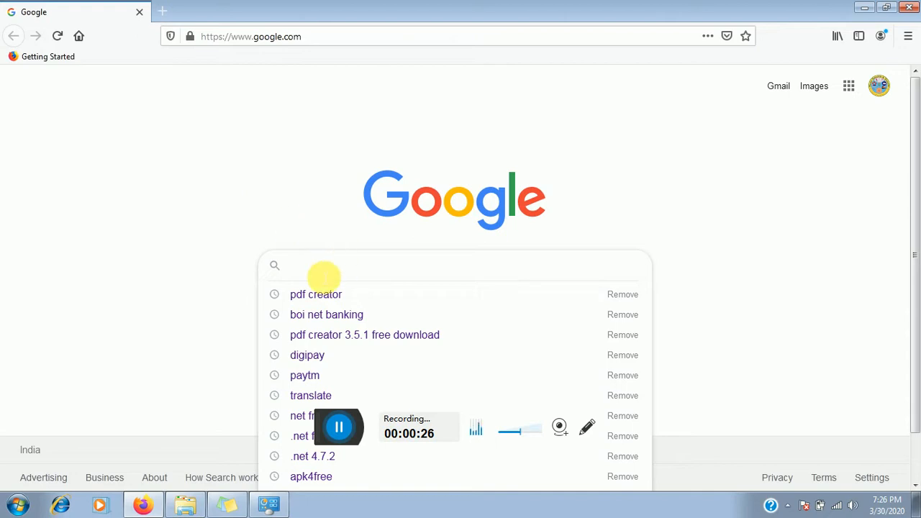
- Search Google for 'pdf creator' using the earlier search suggestion
{"action": "left_click", "coordinate": [306, 294]}
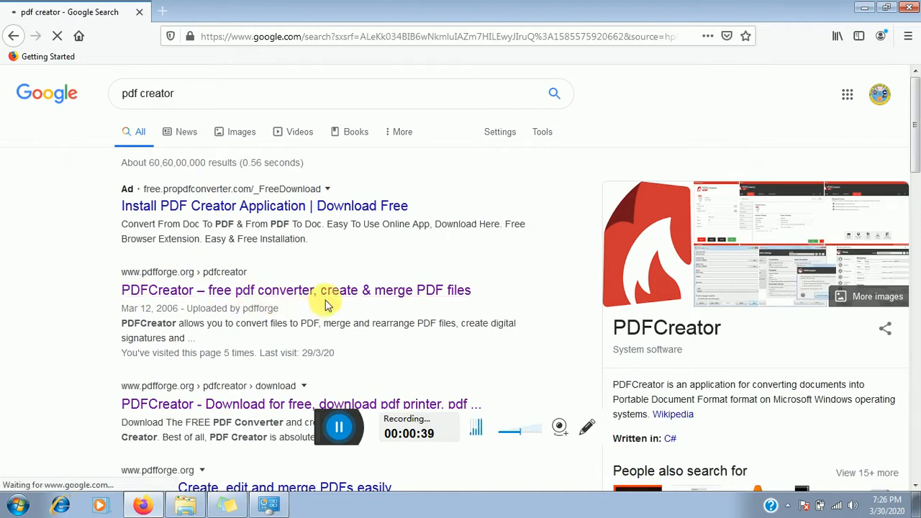
- Open the official PDFCreator page on pdfforge.org and read its features and AGPL licensing details
{"action": "left_click", "coordinate": [216, 291]}
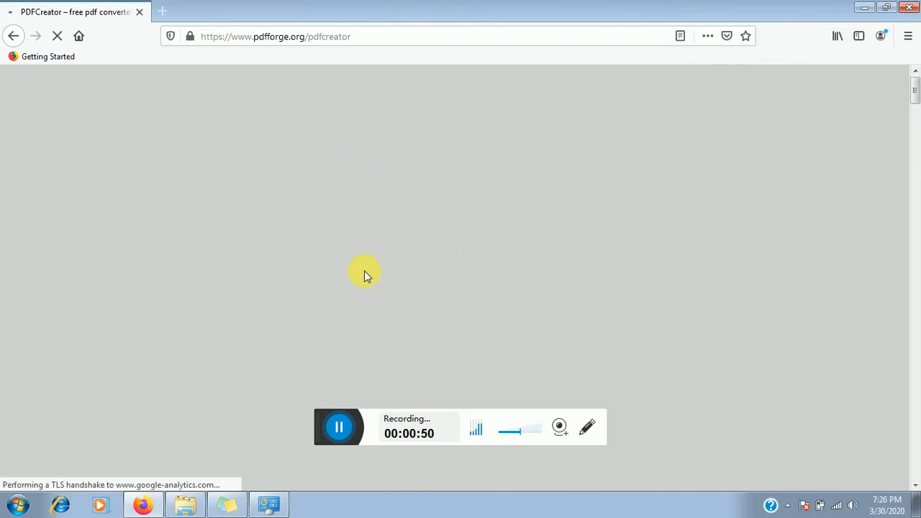
{"action": "scroll", "coordinate": [654, 231], "scroll_direction": "down", "scroll_amount": 4}
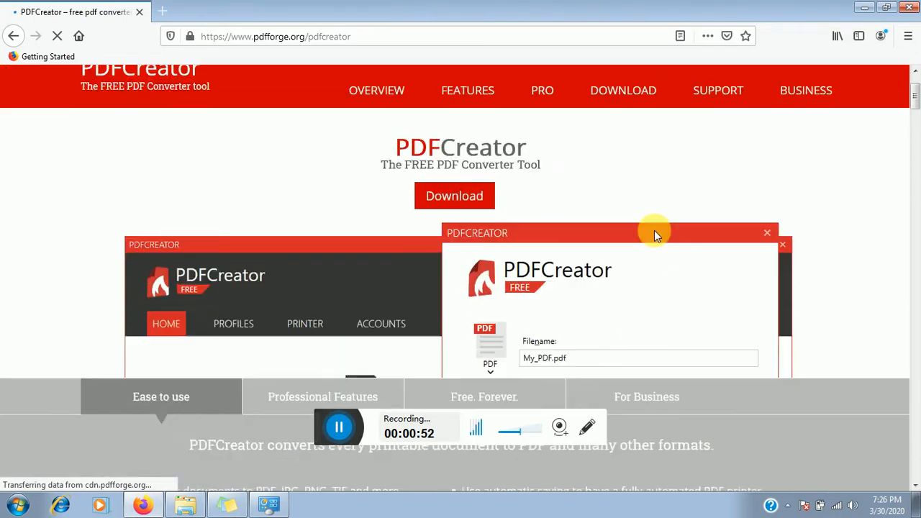
{"action": "scroll", "coordinate": [654, 230], "scroll_direction": "up", "scroll_amount": 4}
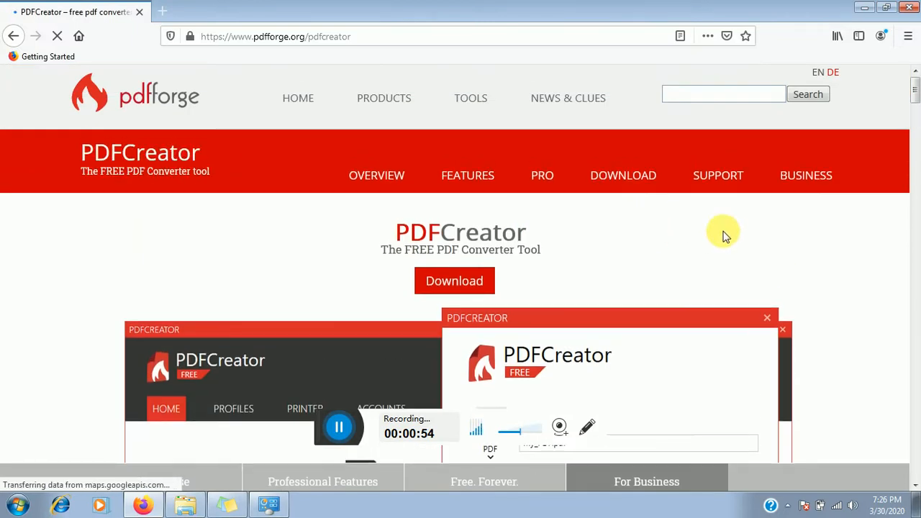
{"action": "scroll", "coordinate": [607, 239], "scroll_direction": "down", "scroll_amount": 6}
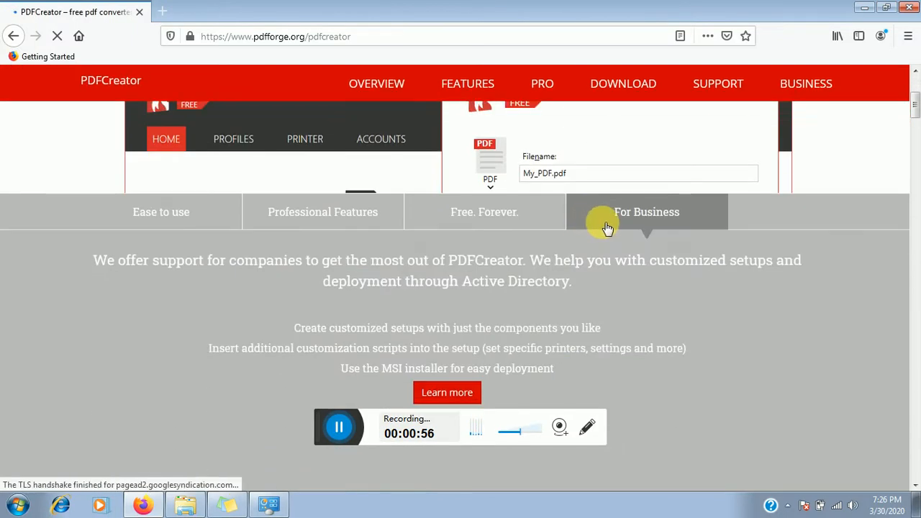
{"action": "scroll", "coordinate": [630, 234], "scroll_direction": "down", "scroll_amount": 5}
{"action": "scroll", "coordinate": [627, 235], "scroll_direction": "up", "scroll_amount": 3}
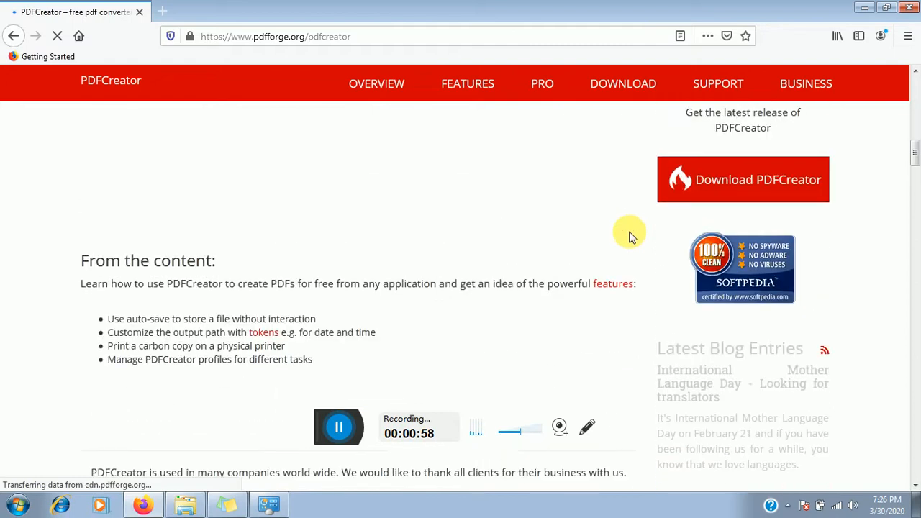
{"action": "scroll", "coordinate": [629, 237], "scroll_direction": "up", "scroll_amount": 1}
{"action": "scroll", "coordinate": [633, 239], "scroll_direction": "up", "scroll_amount": 8}
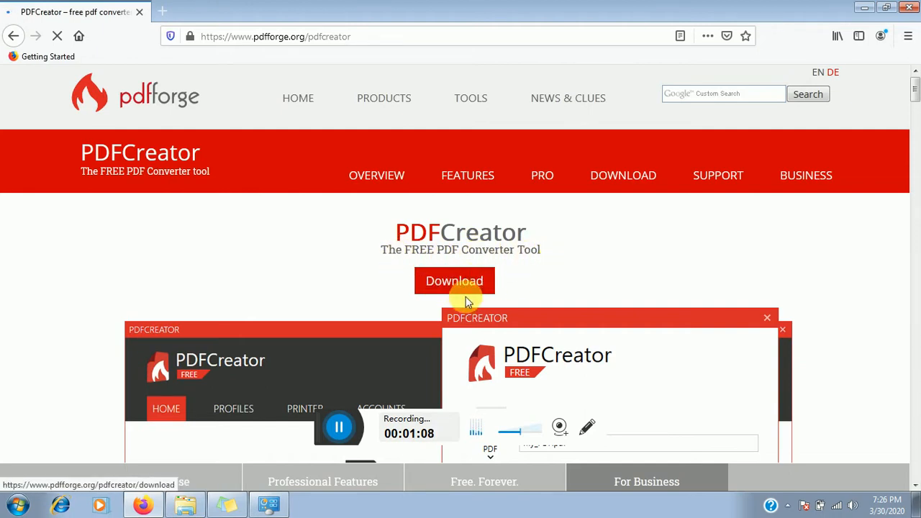
{"action": "scroll", "coordinate": [560, 242], "scroll_direction": "down", "scroll_amount": 5}
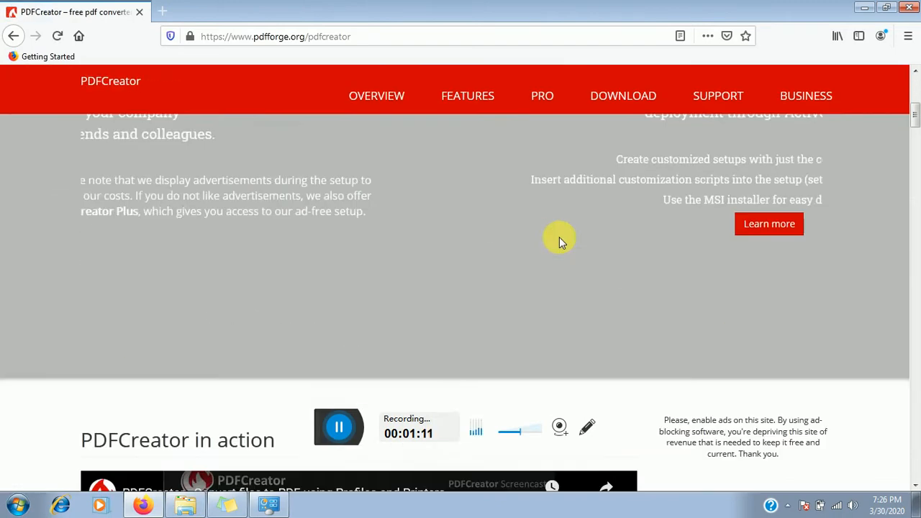
{"action": "scroll", "coordinate": [695, 243], "scroll_direction": "down", "scroll_amount": 10}
{"action": "scroll", "coordinate": [691, 242], "scroll_direction": "up", "scroll_amount": 10}
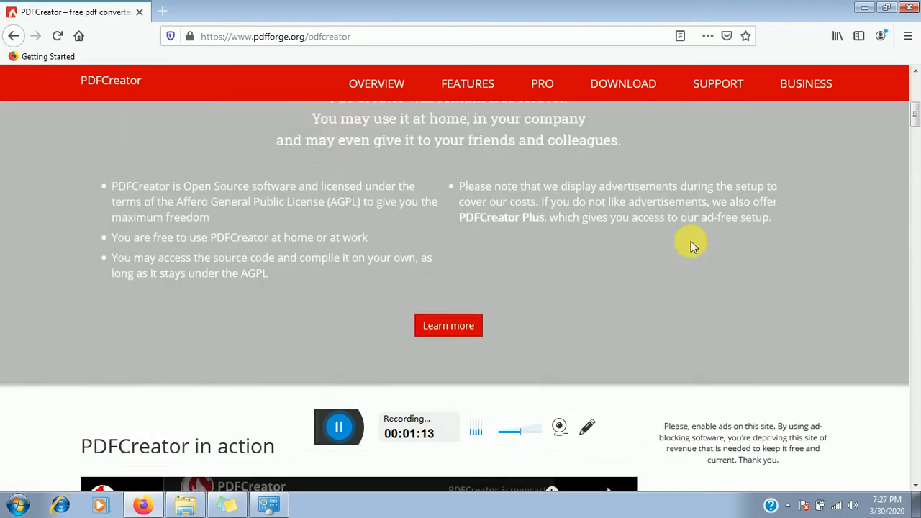
{"action": "scroll", "coordinate": [691, 241], "scroll_direction": "up", "scroll_amount": 10}
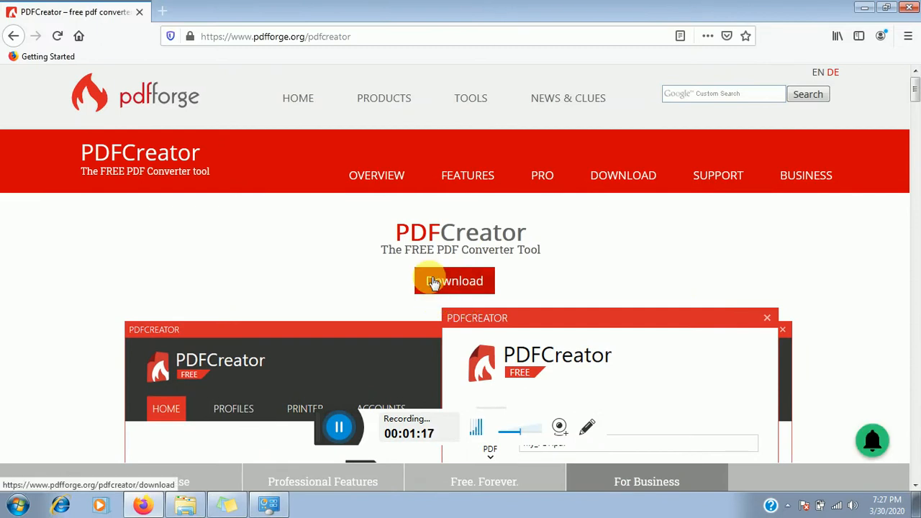
- Go to the PDFCreator download page and compare the Free and Professional version cards
{"action": "left_click", "coordinate": [433, 283]}
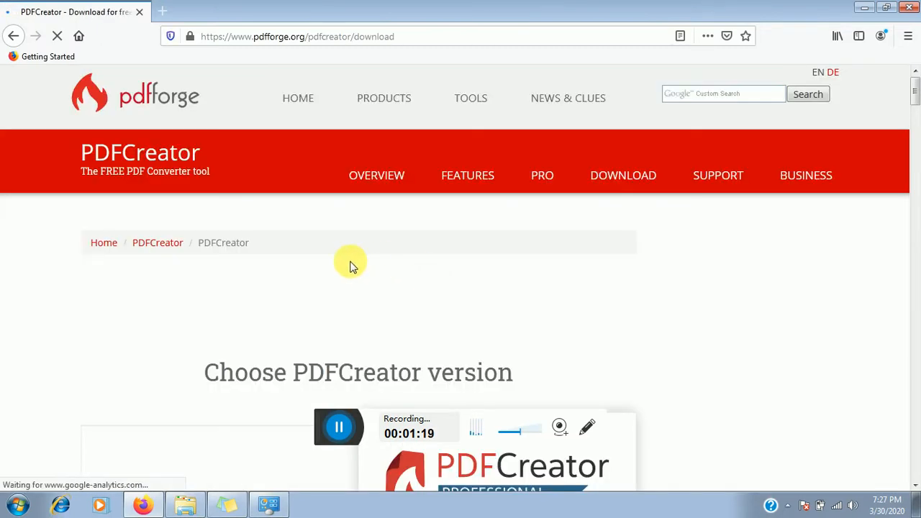
{"action": "scroll", "coordinate": [371, 253], "scroll_direction": "down", "scroll_amount": 4}
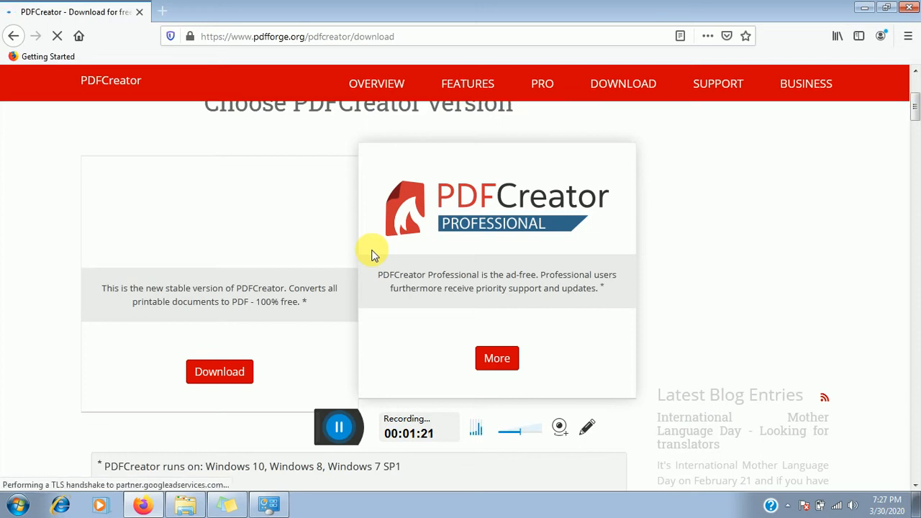
{"action": "scroll", "coordinate": [375, 250], "scroll_direction": "up", "scroll_amount": 5}
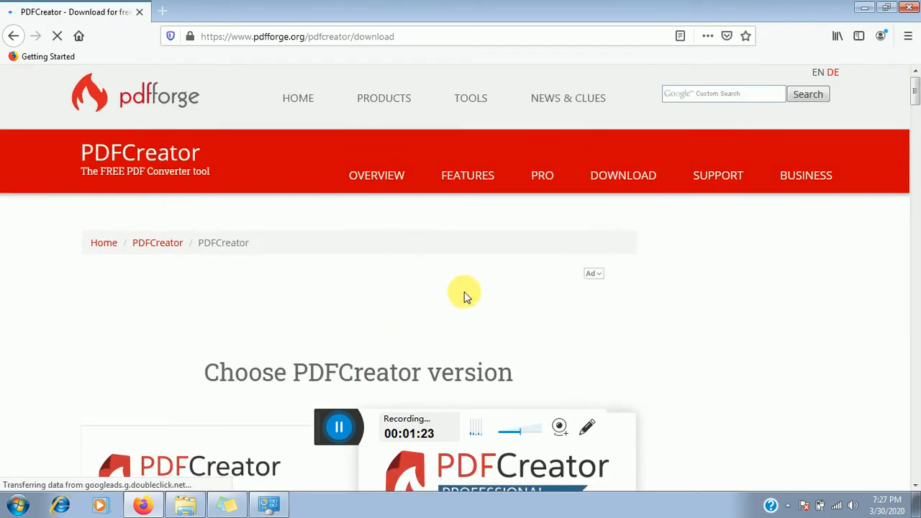
{"action": "scroll", "coordinate": [365, 300], "scroll_direction": "down", "scroll_amount": 3}
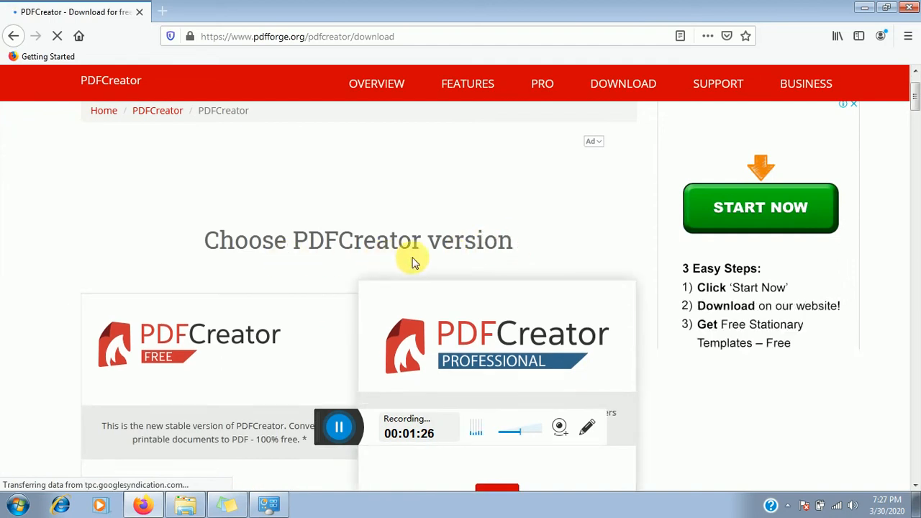
{"action": "scroll", "coordinate": [414, 257], "scroll_direction": "down", "scroll_amount": 3}
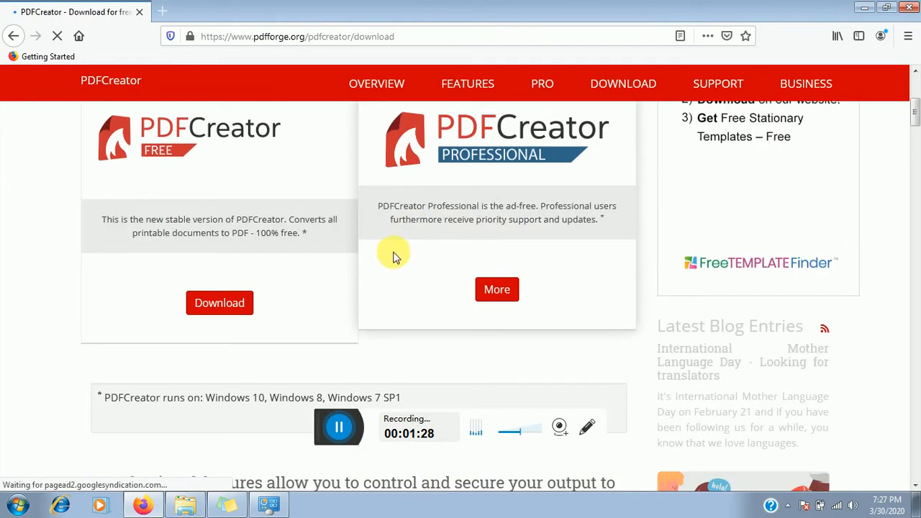
{"action": "scroll", "coordinate": [468, 255], "scroll_direction": "up", "scroll_amount": 5}
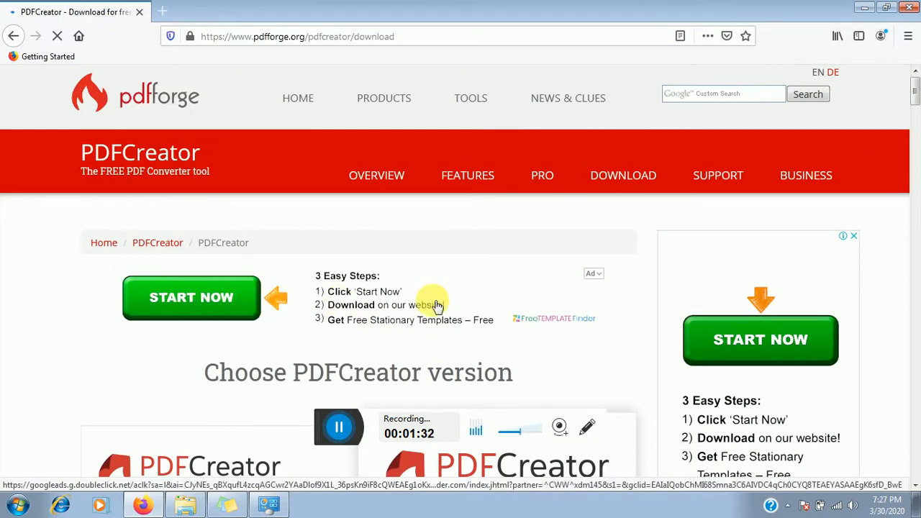
{"action": "scroll", "coordinate": [410, 317], "scroll_direction": "down", "scroll_amount": 2}
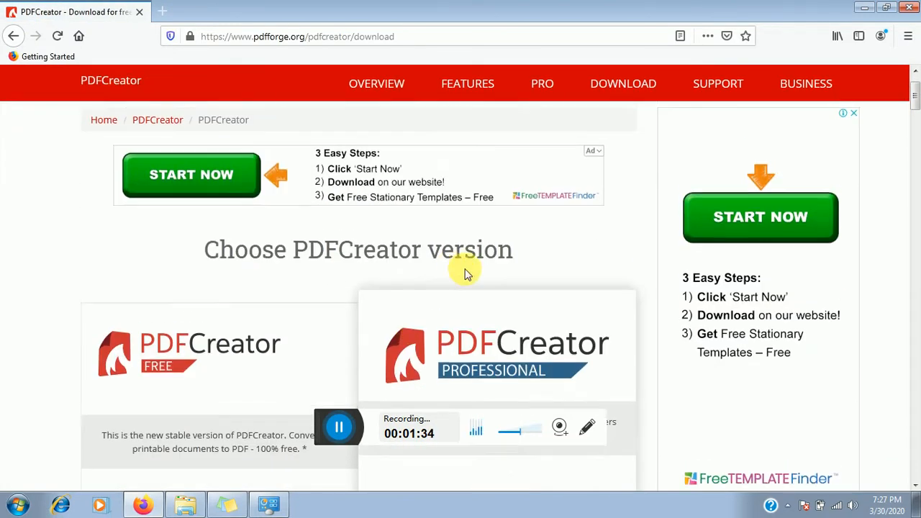
{"action": "scroll", "coordinate": [493, 259], "scroll_direction": "up", "scroll_amount": 2}
{"action": "scroll", "coordinate": [405, 255], "scroll_direction": "down", "scroll_amount": 6}
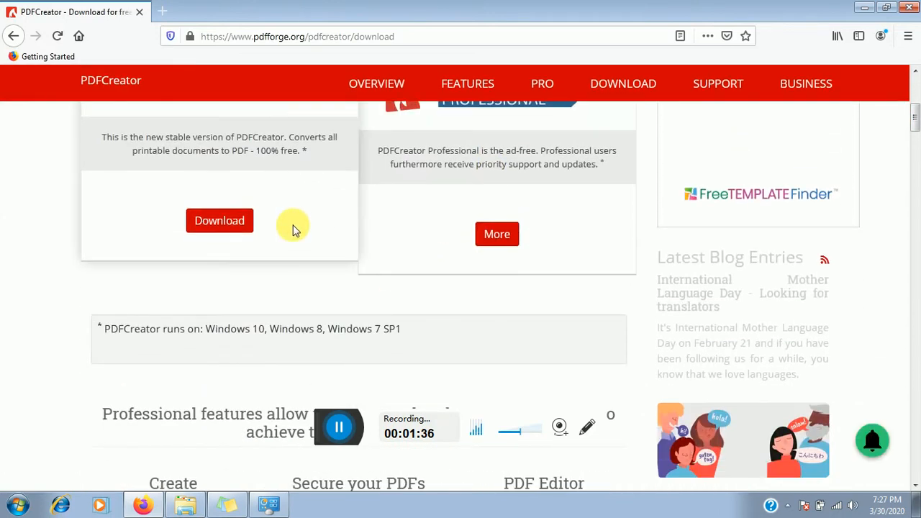
{"action": "scroll", "coordinate": [252, 237], "scroll_direction": "up", "scroll_amount": 1}
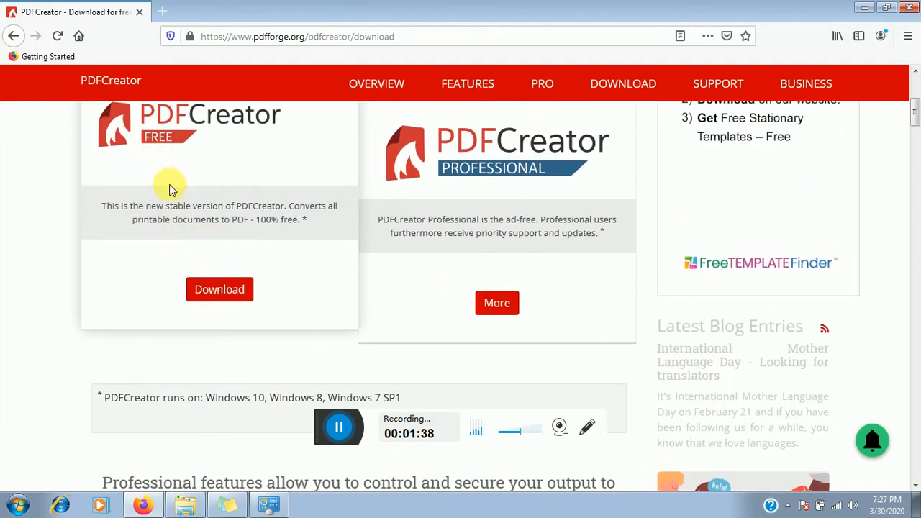
- Download free stable PDFCreator and answer the prompt for PDFCreator-4_0_3-Setup.exe
{"action": "left_click", "coordinate": [221, 293]}
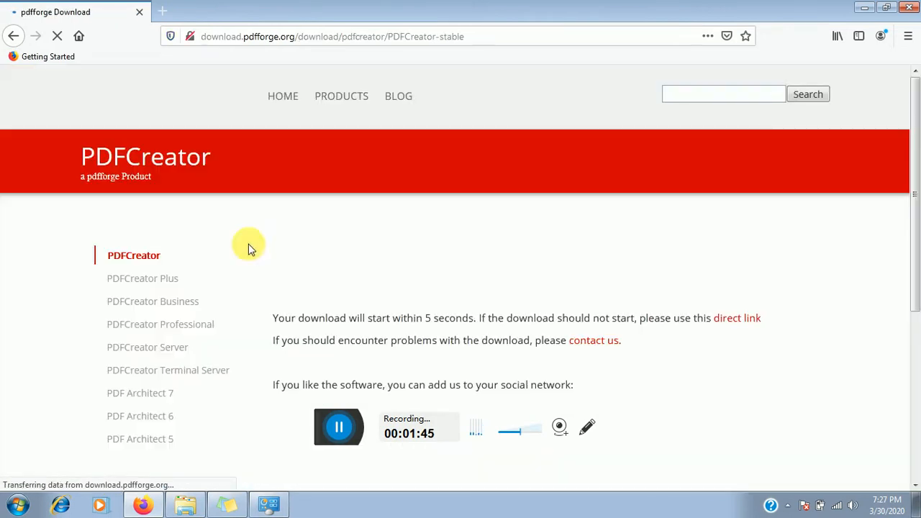
{"action": "scroll", "coordinate": [527, 240], "scroll_direction": "down", "scroll_amount": 2}
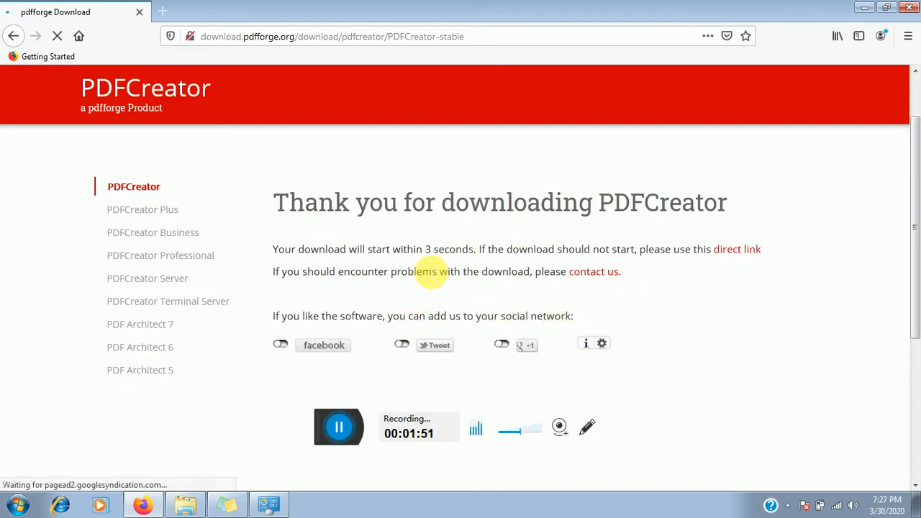
{"action": "scroll", "coordinate": [437, 274], "scroll_direction": "up", "scroll_amount": 2}
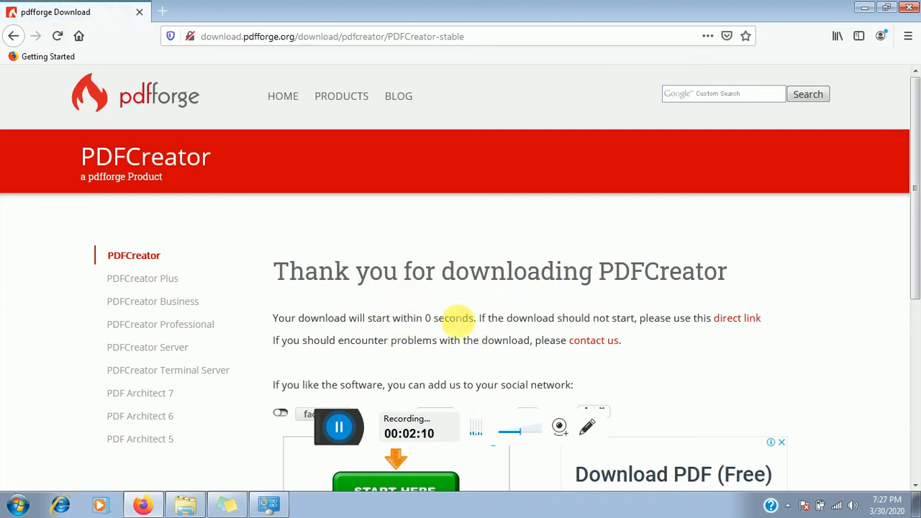
{"action": "scroll", "coordinate": [453, 253], "scroll_direction": "down", "scroll_amount": 2}
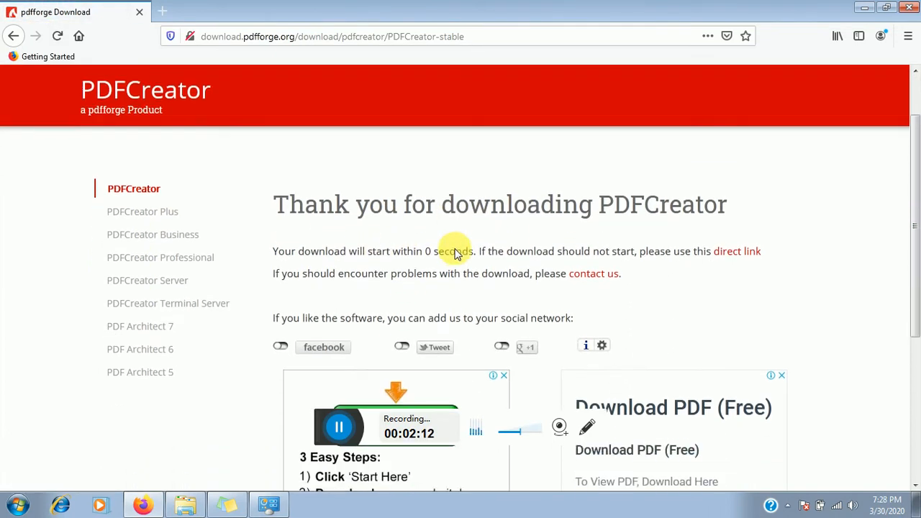
{"action": "scroll", "coordinate": [444, 243], "scroll_direction": "down", "scroll_amount": 7}
{"action": "scroll", "coordinate": [450, 246], "scroll_direction": "up", "scroll_amount": 9}
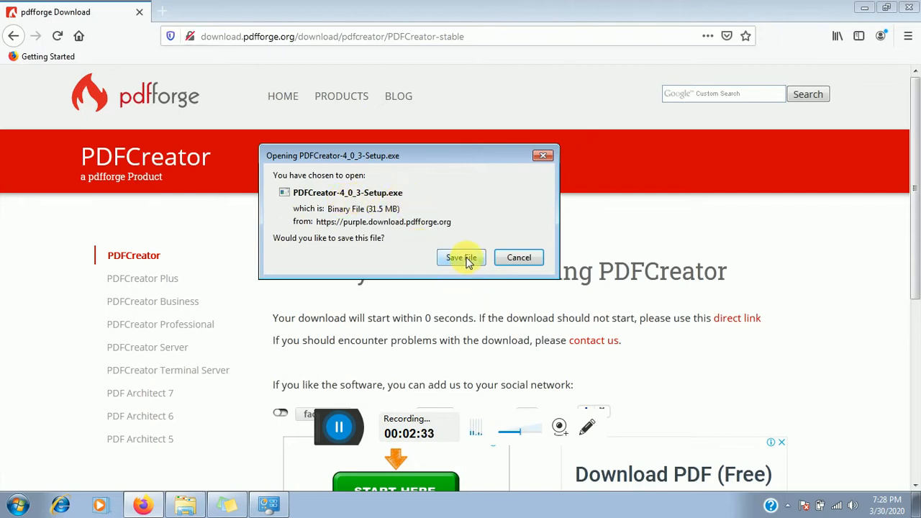
{"action": "left_click", "coordinate": [517, 259]}
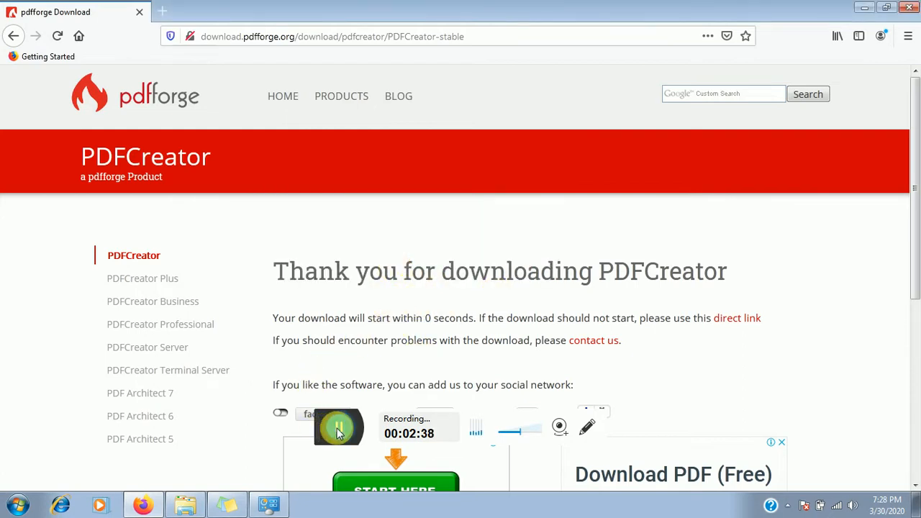
- In a new tab, search Google for microsoft.net and open the .NET Framework 4.5 download result
{"action": "left_click", "coordinate": [171, 7]}
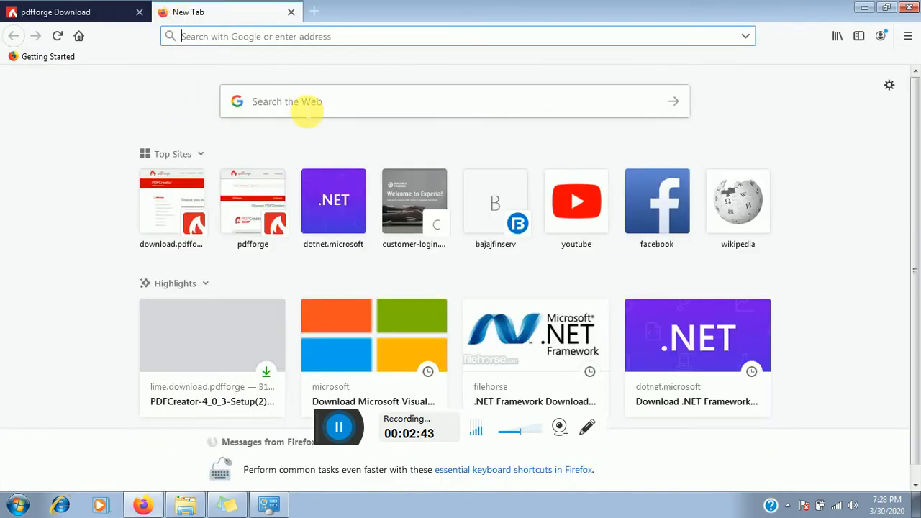
{"action": "left_click", "coordinate": [306, 112]}
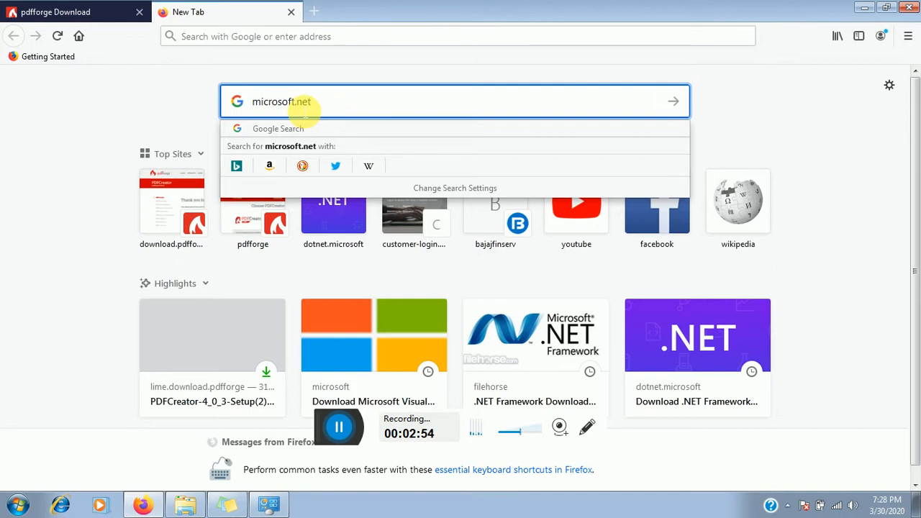
{"action": "key", "text": "Return"}
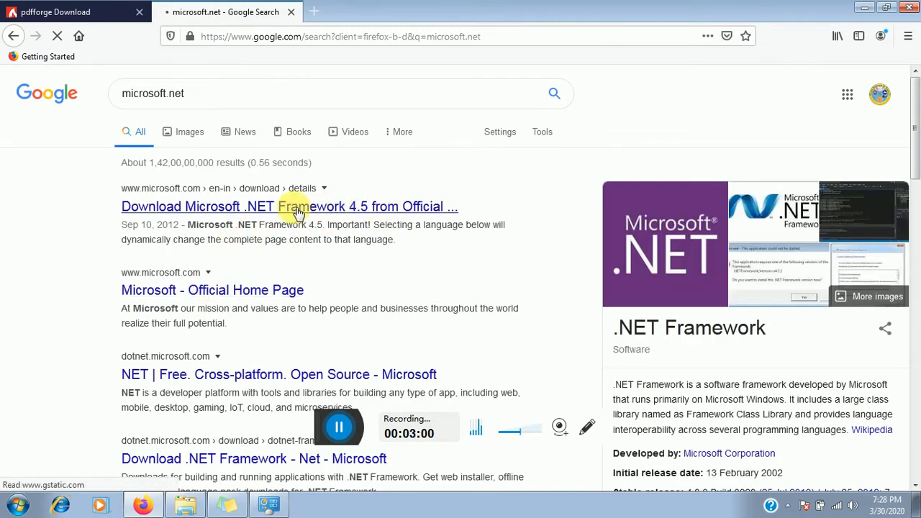
{"action": "left_click", "coordinate": [243, 207]}
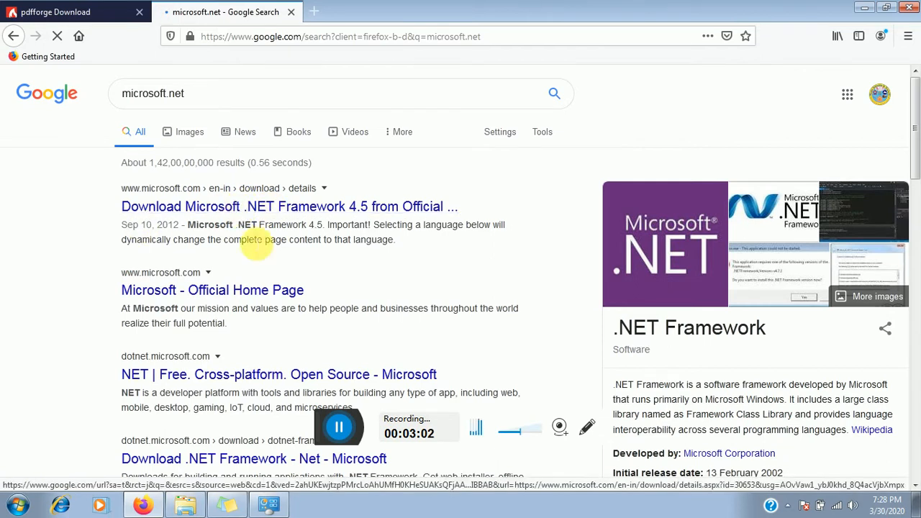
- Browse via Computer to F: > SOFTWARE > PDF SOFTWARE and select the .NET Framework installer
{"action": "left_click", "coordinate": [188, 503]}
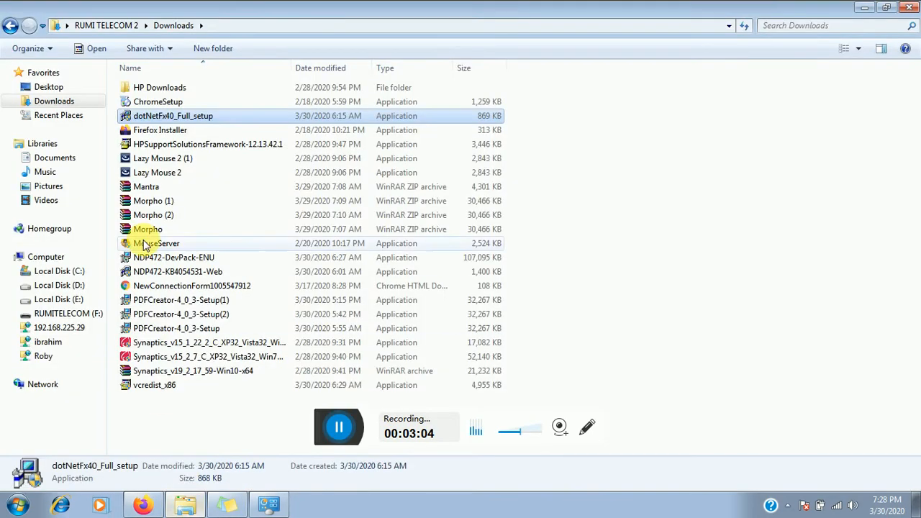
{"action": "left_click", "coordinate": [143, 506]}
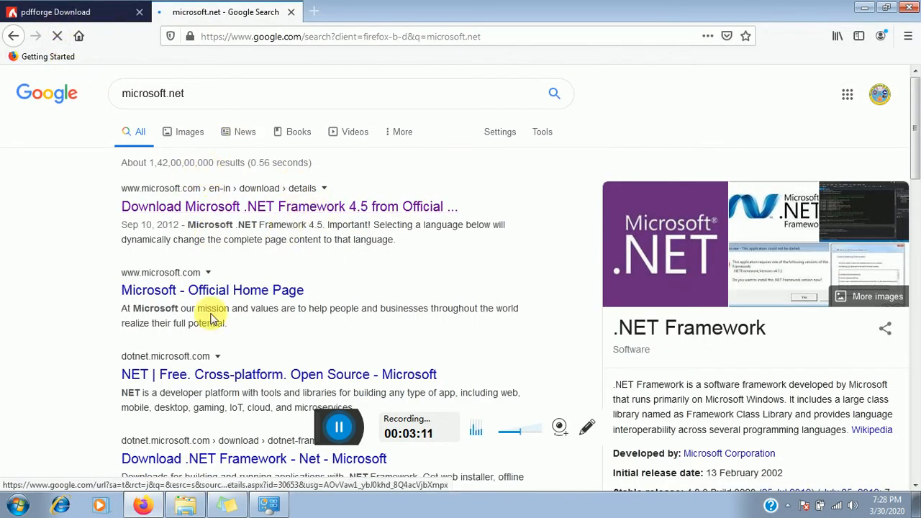
{"action": "left_click", "coordinate": [185, 506]}
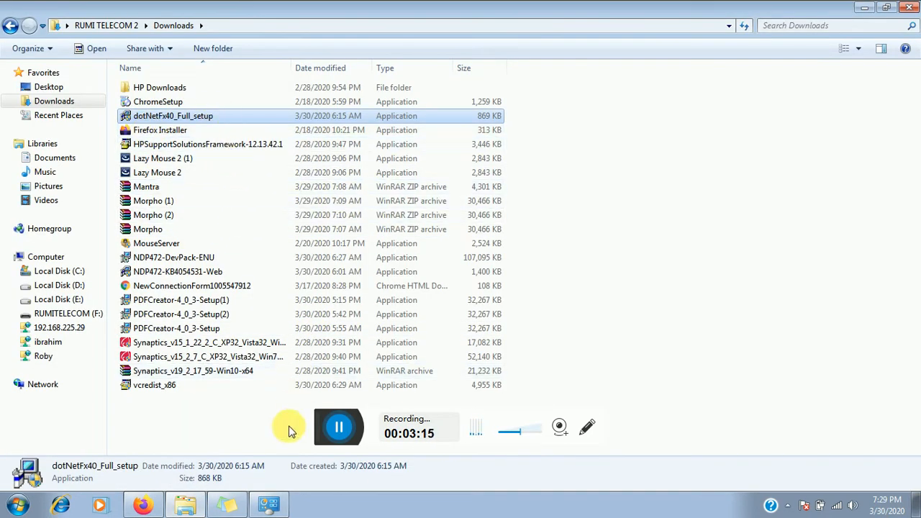
{"action": "left_click", "coordinate": [17, 505]}
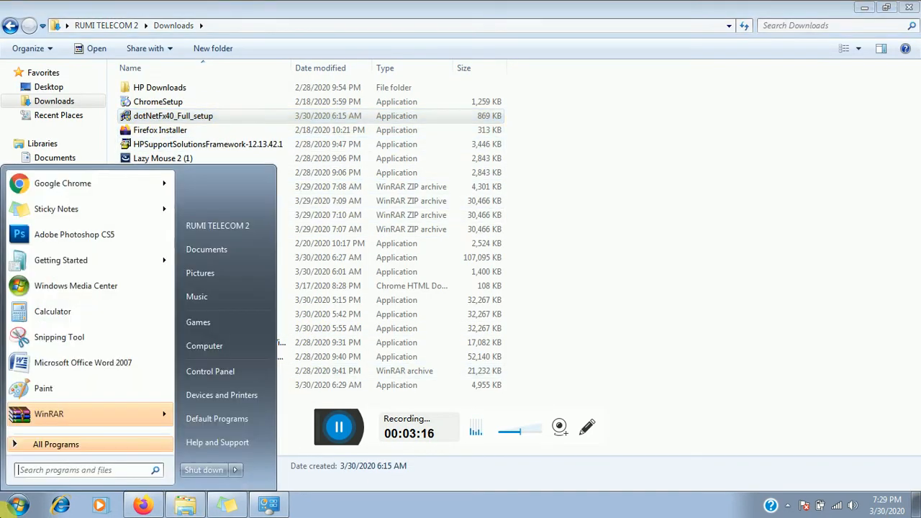
{"action": "left_click", "coordinate": [197, 345]}
{"action": "double_click", "coordinate": [210, 156]}
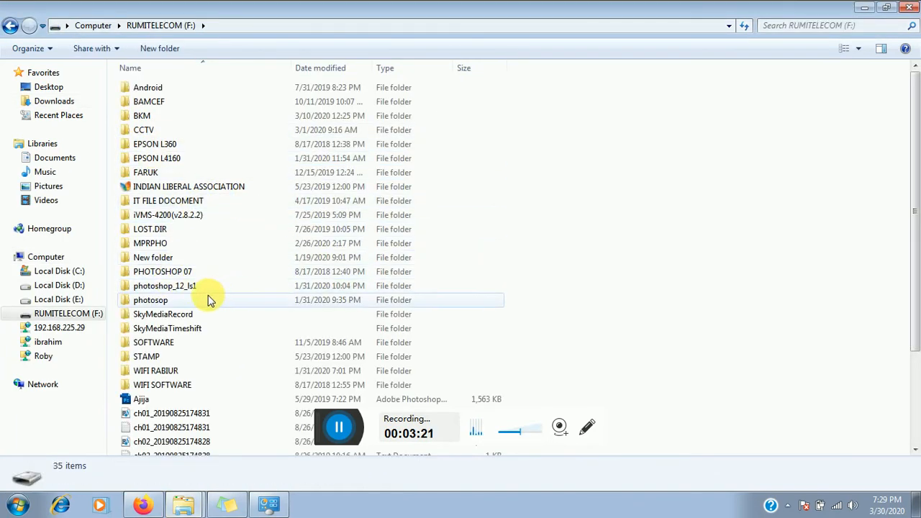
{"action": "left_click", "coordinate": [169, 346]}
{"action": "double_click", "coordinate": [169, 346]}
{"action": "double_click", "coordinate": [153, 87]}
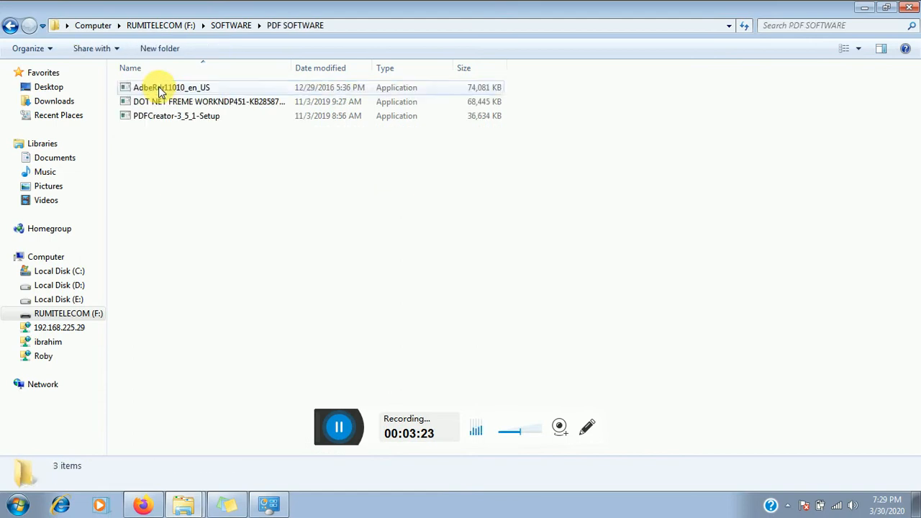
{"action": "left_click", "coordinate": [165, 105]}
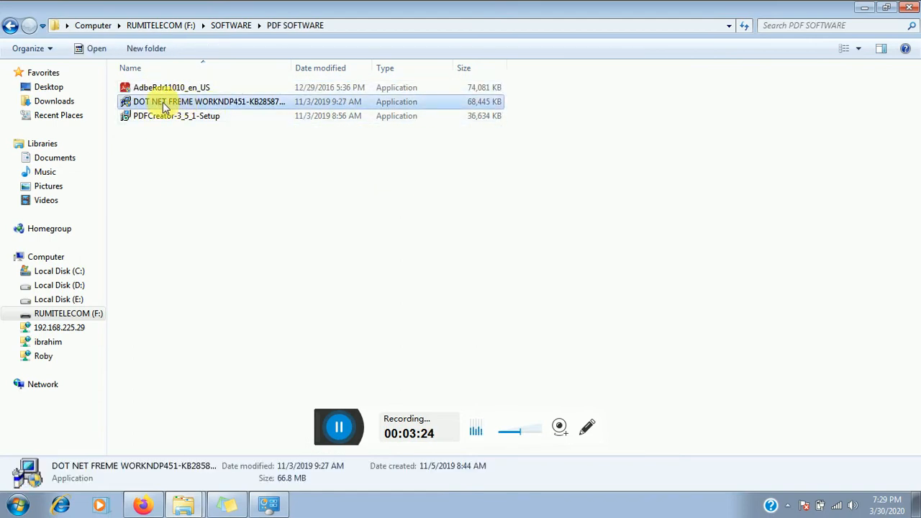
- Confirm Microsoft .NET Framework 4.5.1 appears in the installed programs list, then close it
{"action": "left_click", "coordinate": [279, 508]}
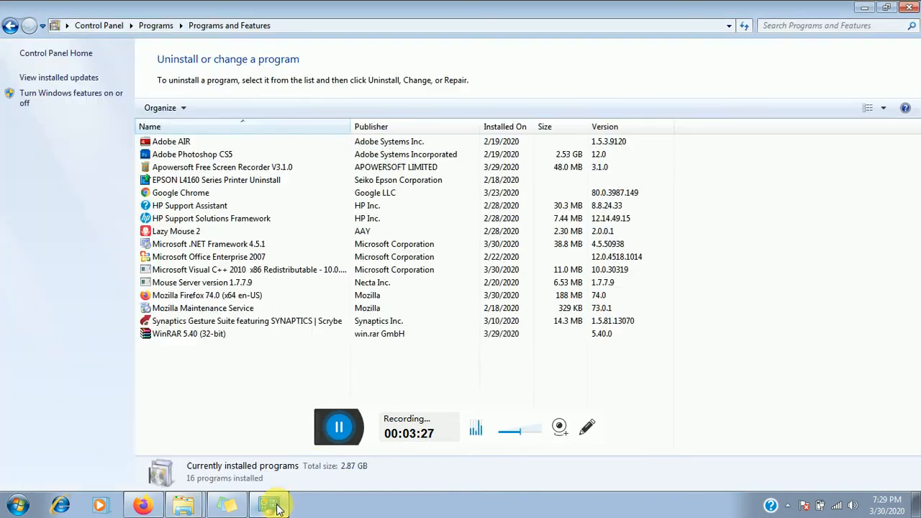
{"action": "left_click", "coordinate": [160, 246]}
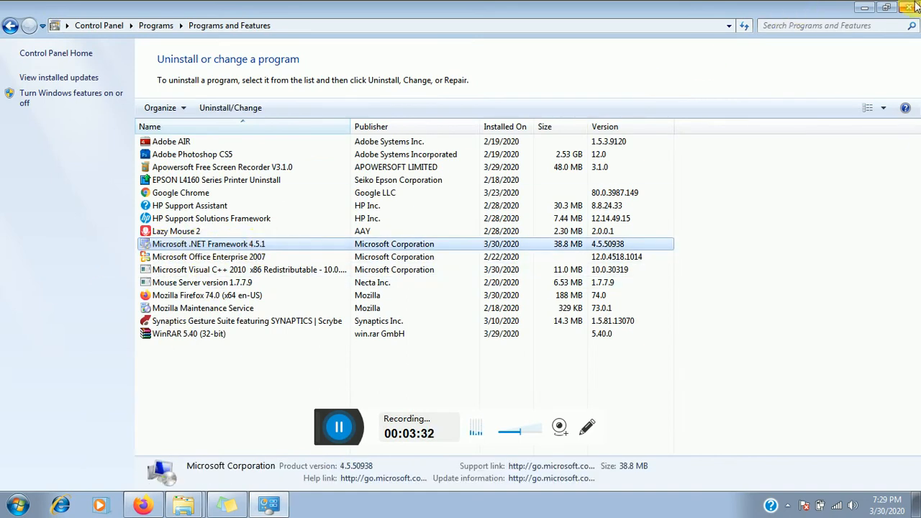
{"action": "left_click", "coordinate": [910, 15]}
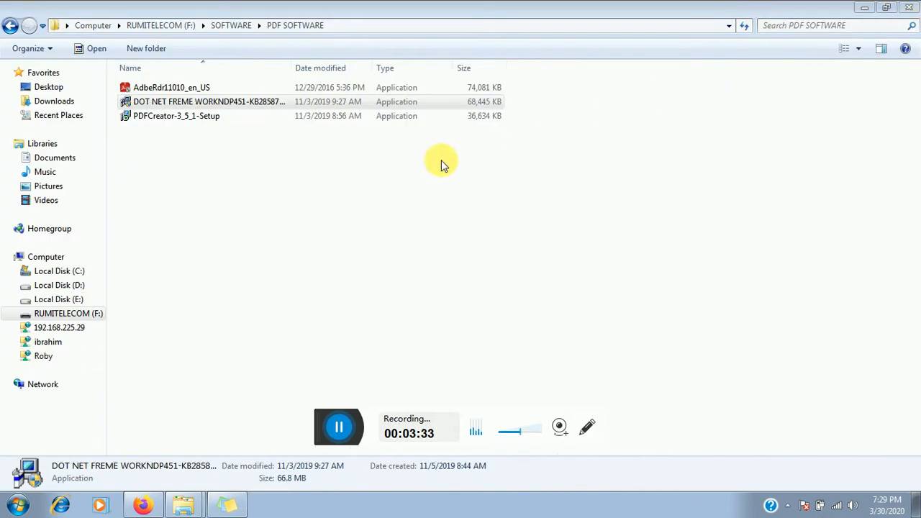
- Launch PDFCreator-3_5_1-Setup with English as setup language and bring Firefox back to front
{"action": "left_click", "coordinate": [166, 119]}
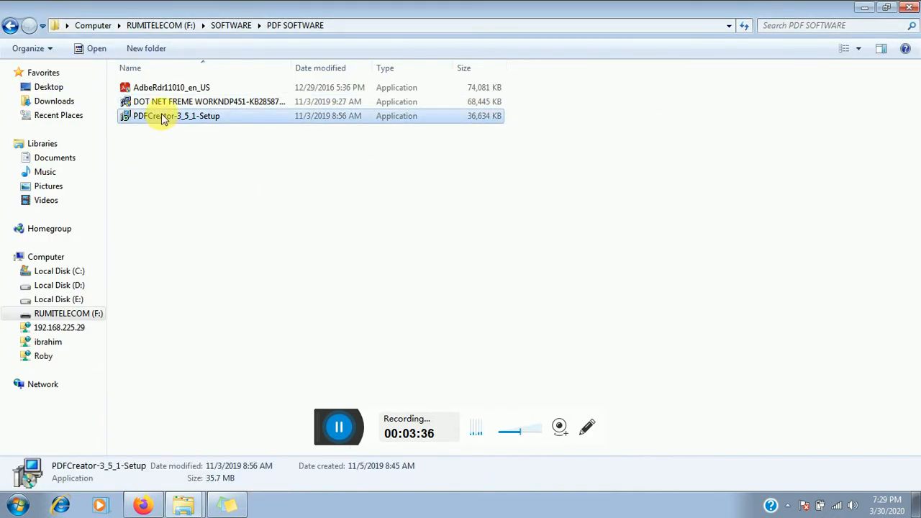
{"action": "double_click", "coordinate": [165, 120]}
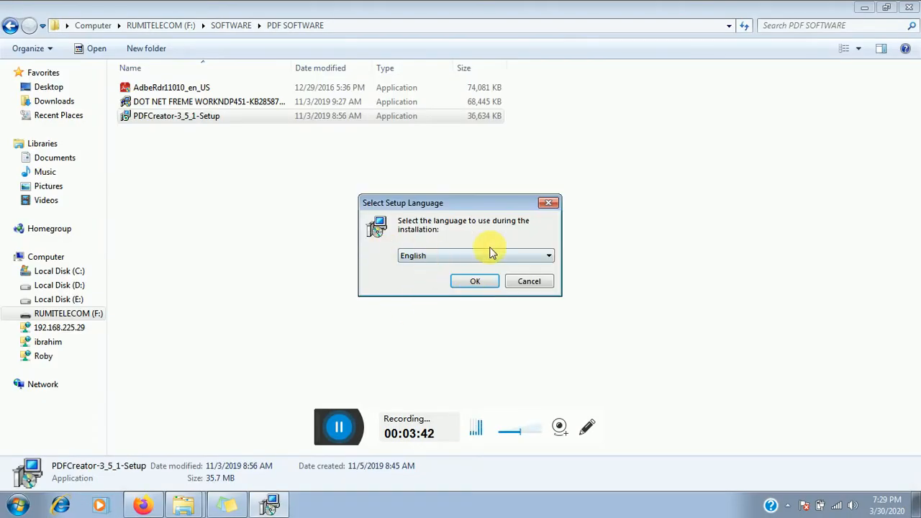
{"action": "left_click", "coordinate": [474, 281]}
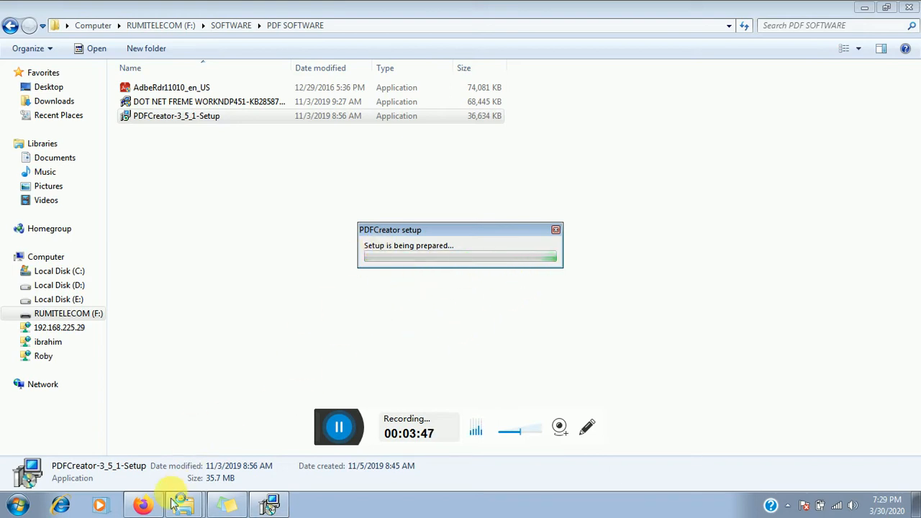
{"action": "left_click", "coordinate": [143, 505]}
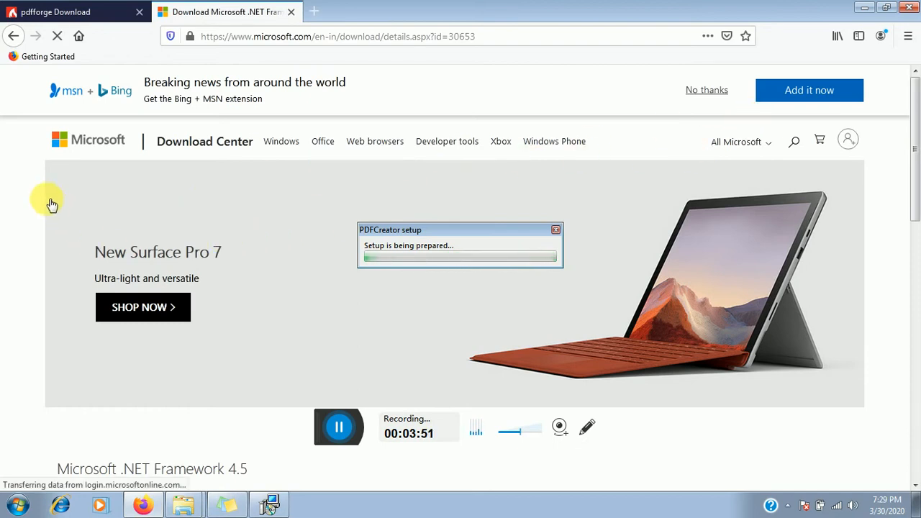
- Scroll to the .NET Framework 4.5 Download section, then minimize Firefox
{"action": "scroll", "coordinate": [93, 205], "scroll_direction": "down", "scroll_amount": 4}
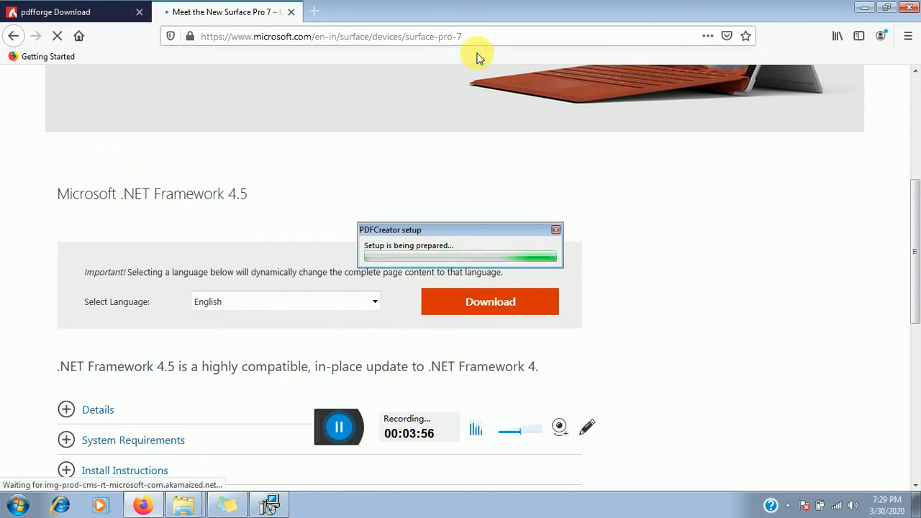
{"action": "left_click", "coordinate": [864, 12]}
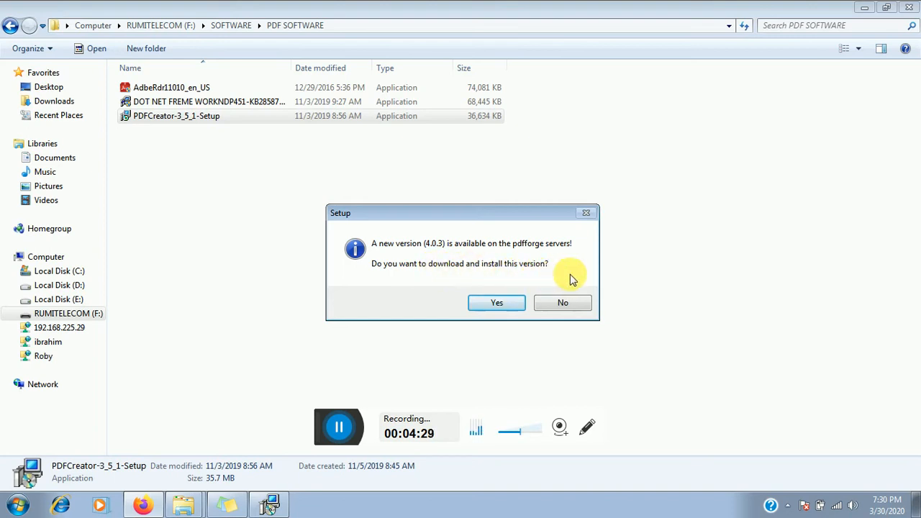
- Decline the 4.0.3 update, pass the Welcome page, and install PDFCreator 3.5.1
{"action": "left_click", "coordinate": [567, 304]}
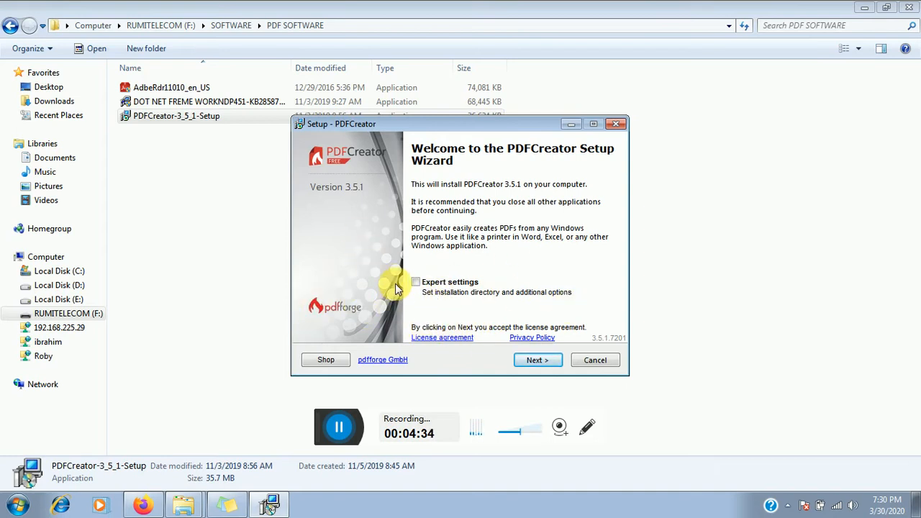
{"action": "left_click", "coordinate": [533, 364]}
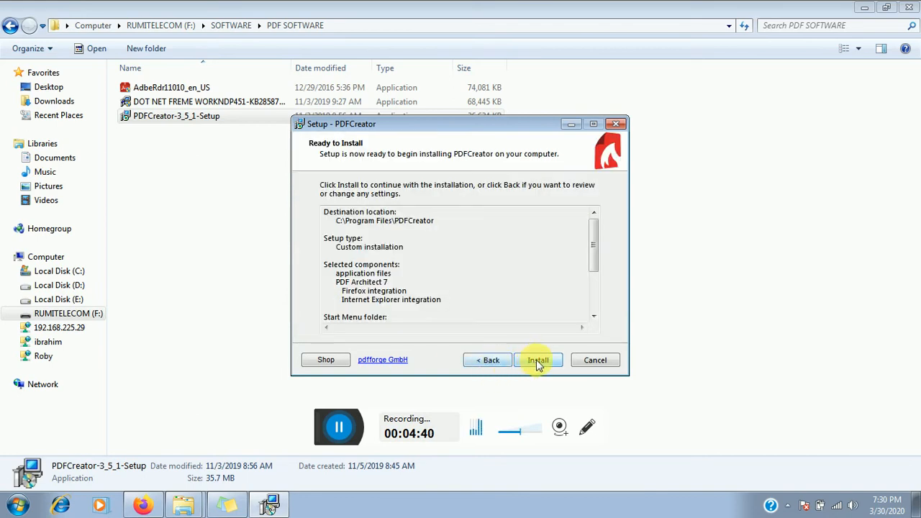
{"action": "left_click", "coordinate": [537, 361]}
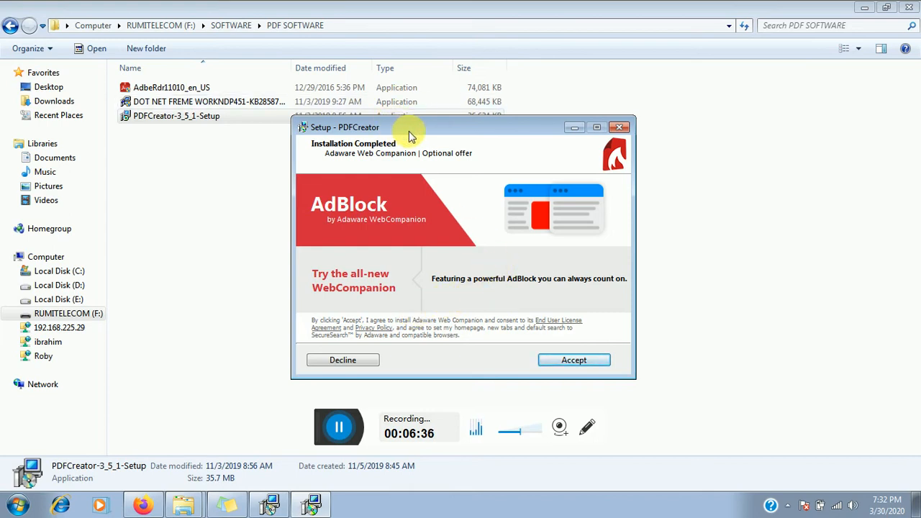
- Accept the Adaware Web Companion AdBlock offer and uncheck 'Show help after setup'
{"action": "left_click_drag", "start_coordinate": [407, 130], "coordinate": [370, 117]}
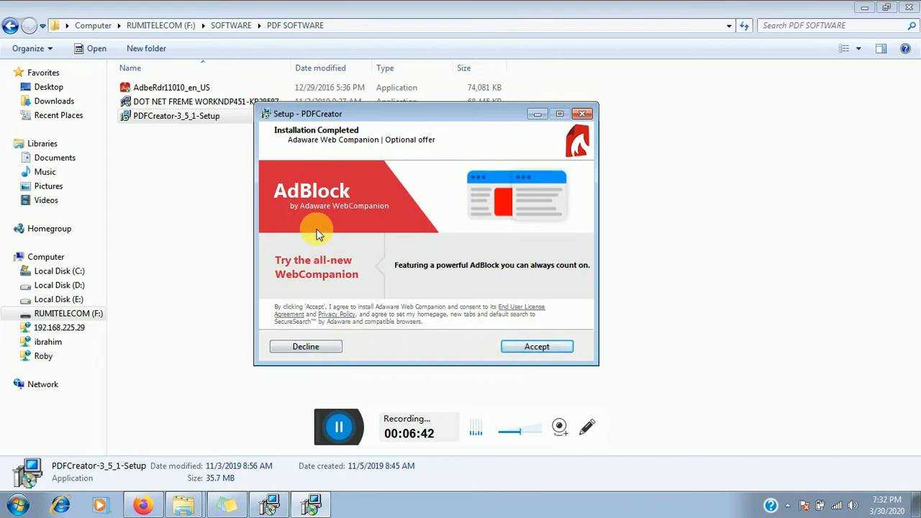
{"action": "left_click", "coordinate": [533, 348]}
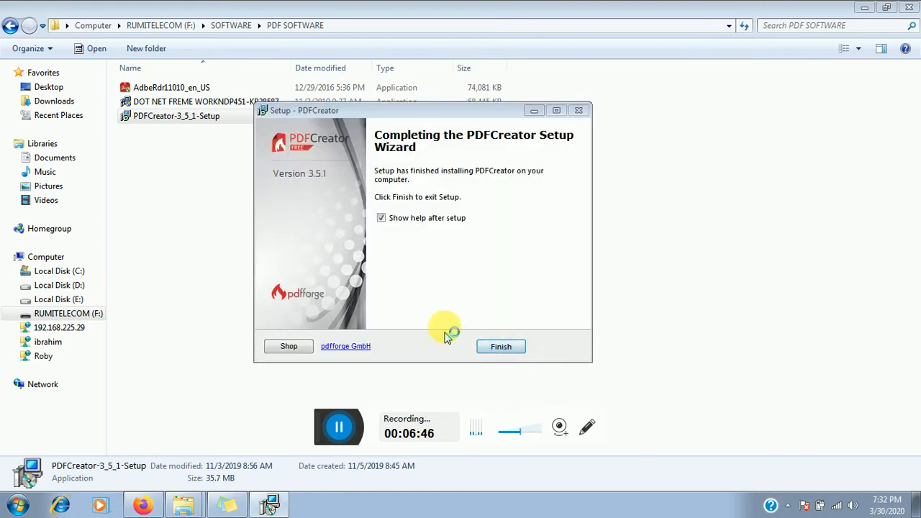
{"action": "left_click", "coordinate": [400, 221]}
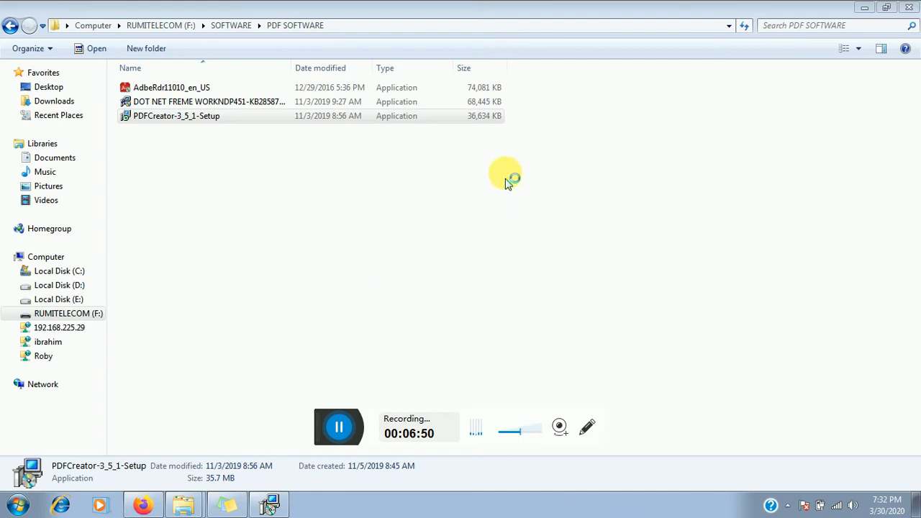
- Close the PDF SOFTWARE and Downloads folders, then confirm PDFCreator 3.5.1 in Programs and Features
{"action": "left_click", "coordinate": [908, 8]}
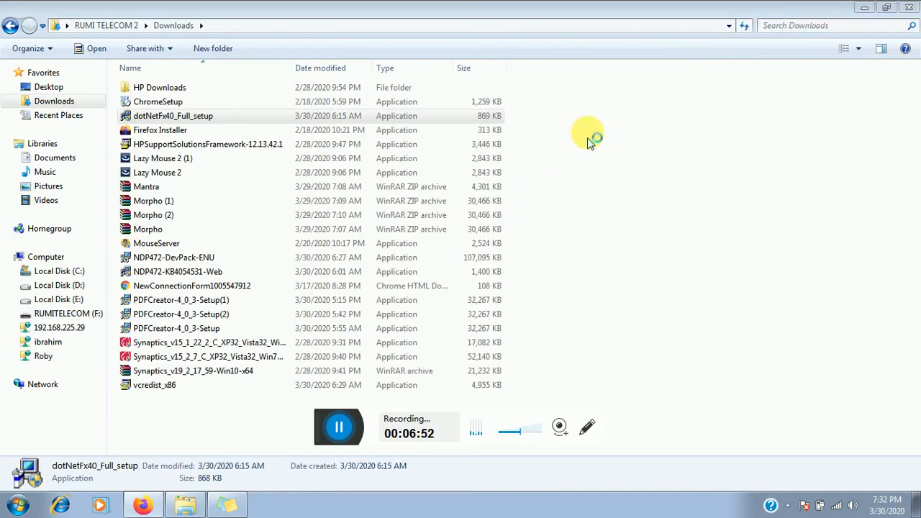
{"action": "left_click", "coordinate": [910, 6]}
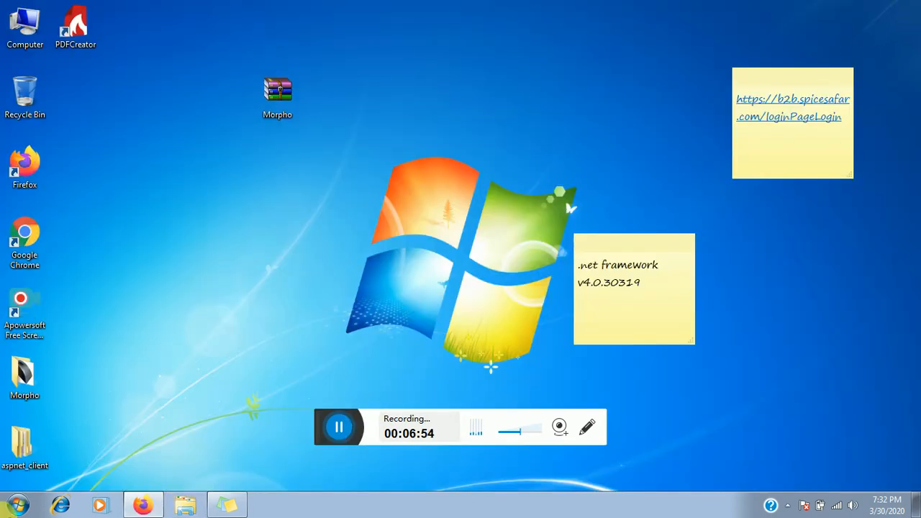
{"action": "left_click", "coordinate": [16, 506]}
{"action": "left_click", "coordinate": [205, 371]}
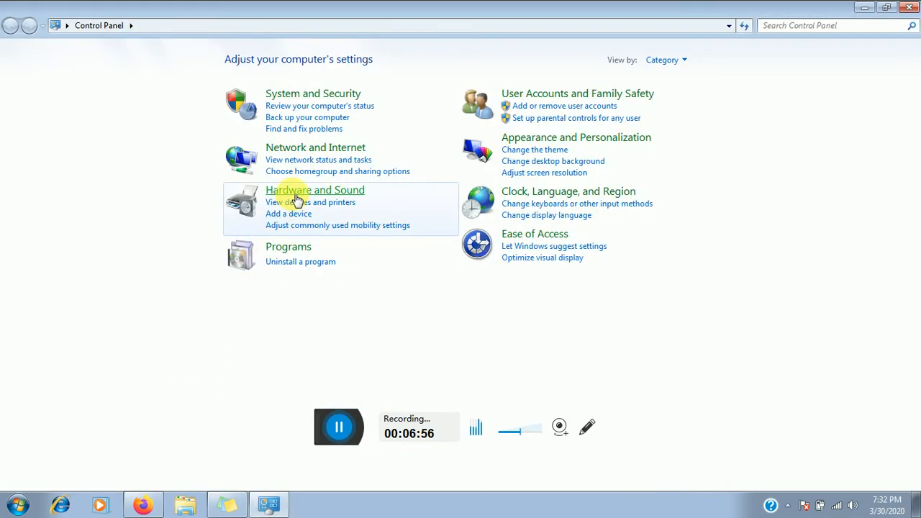
{"action": "left_click", "coordinate": [288, 248]}
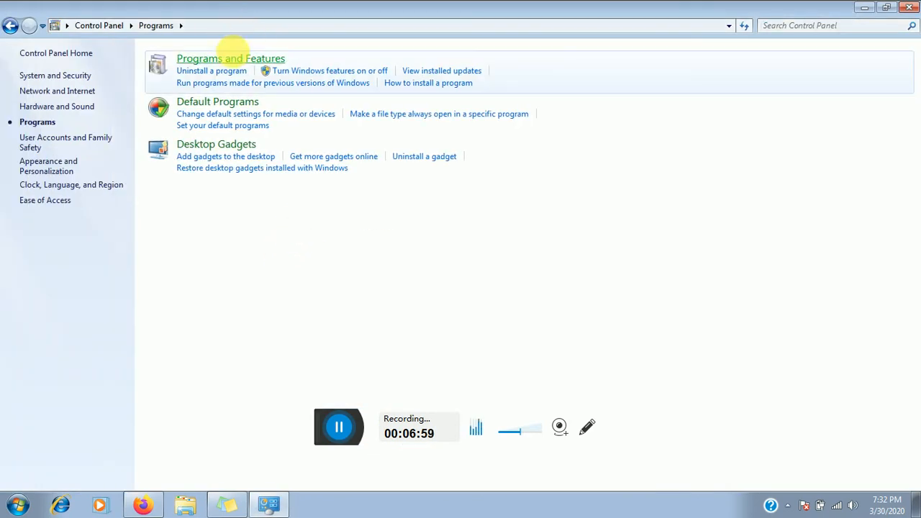
{"action": "left_click", "coordinate": [230, 62]}
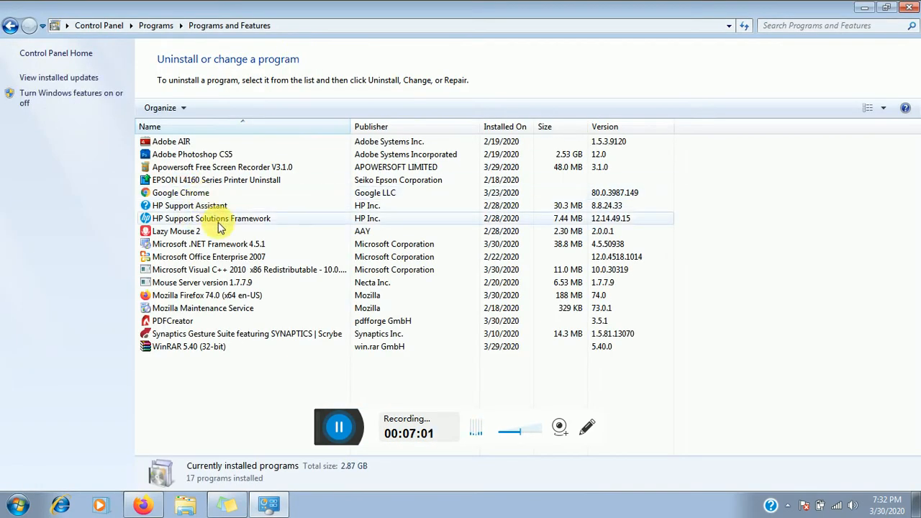
{"action": "left_click", "coordinate": [180, 321]}
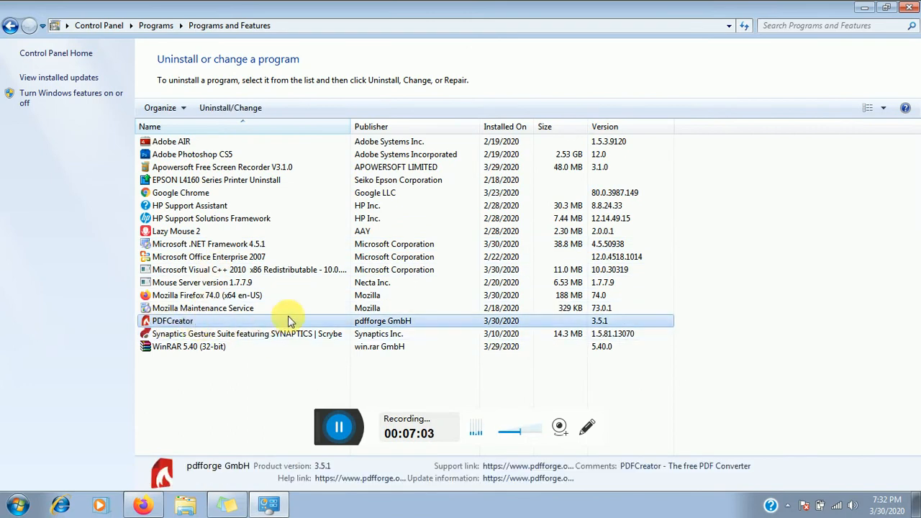
{"action": "left_click", "coordinate": [908, 7]}
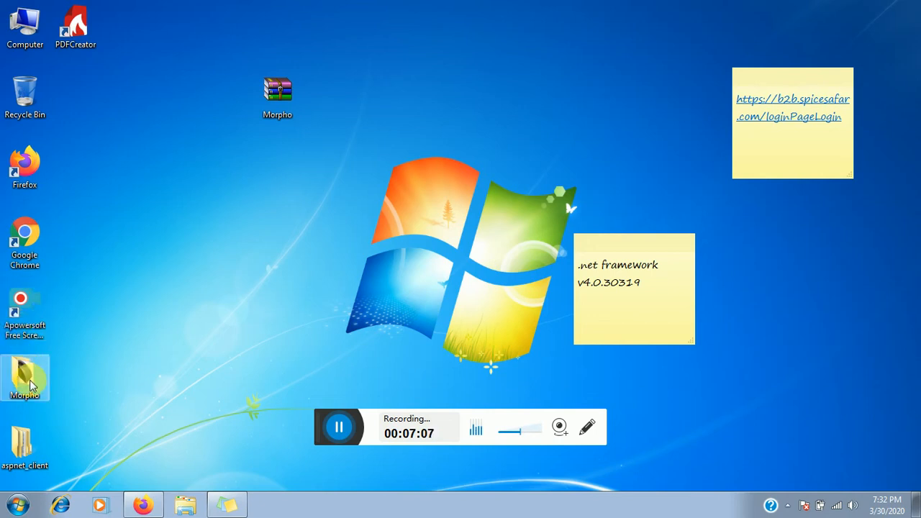
- Open D:\j6 and select the six photos 20190217_080404 through 20190217_112920
{"action": "double_click", "coordinate": [43, 29]}
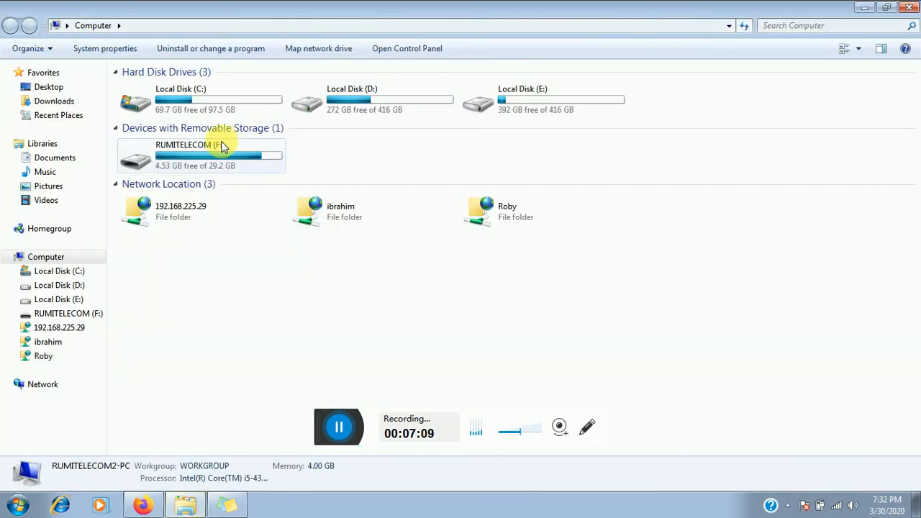
{"action": "double_click", "coordinate": [356, 94]}
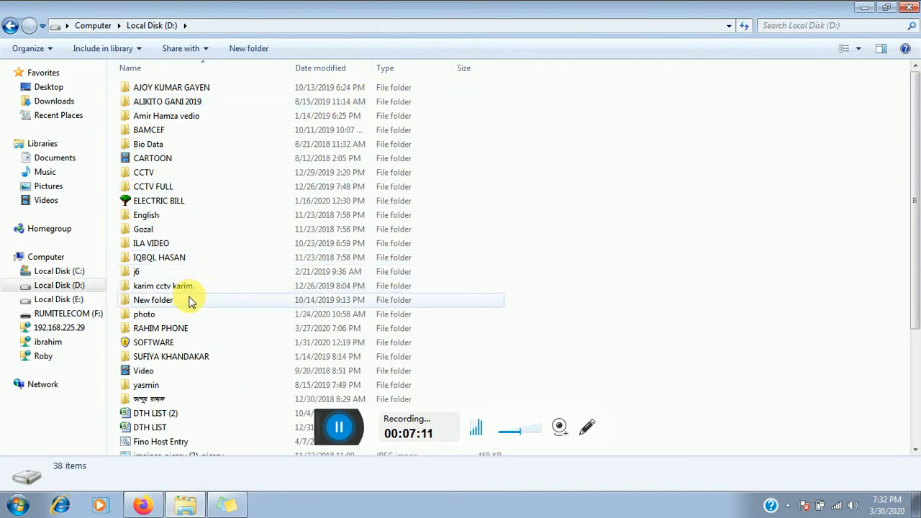
{"action": "double_click", "coordinate": [160, 272]}
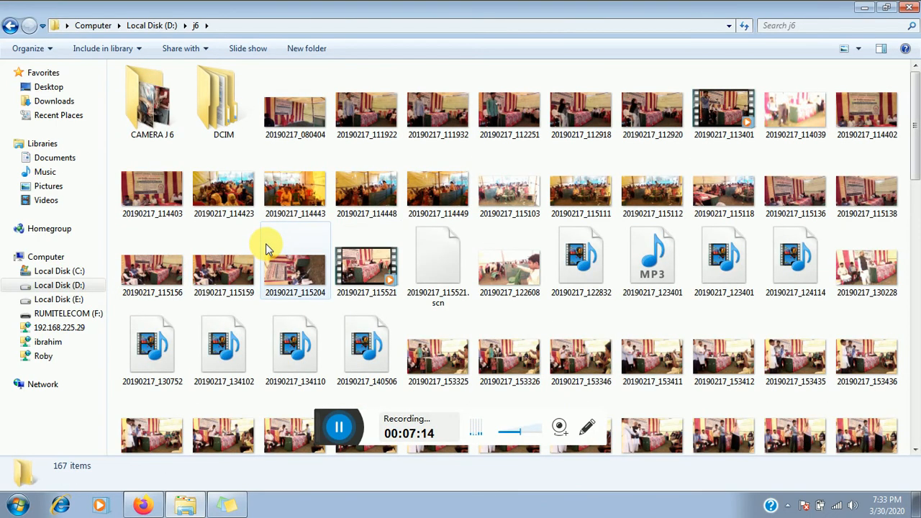
{"action": "left_click", "coordinate": [300, 121]}
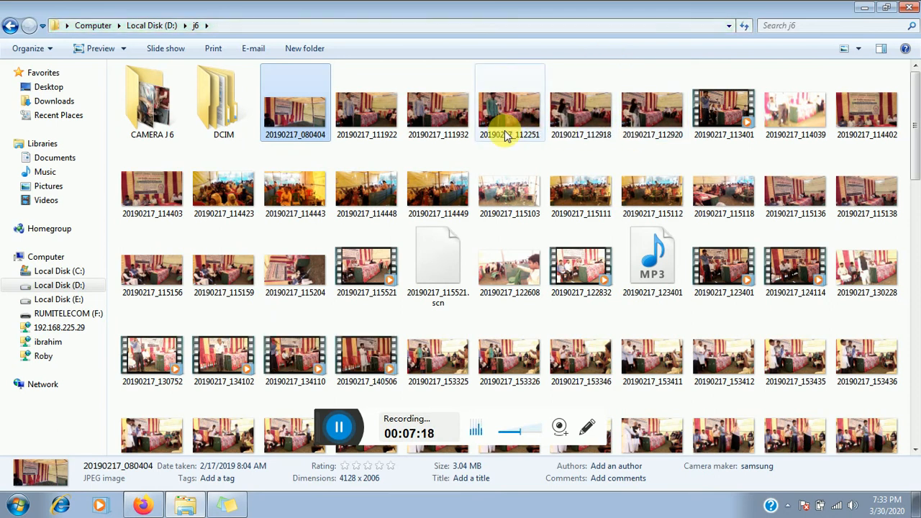
{"action": "double_click", "coordinate": [320, 109]}
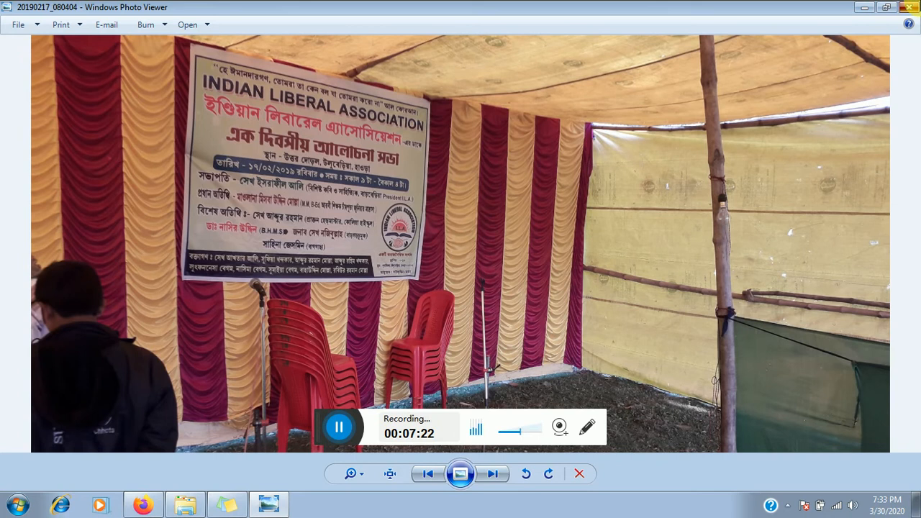
{"action": "left_click", "coordinate": [914, 6]}
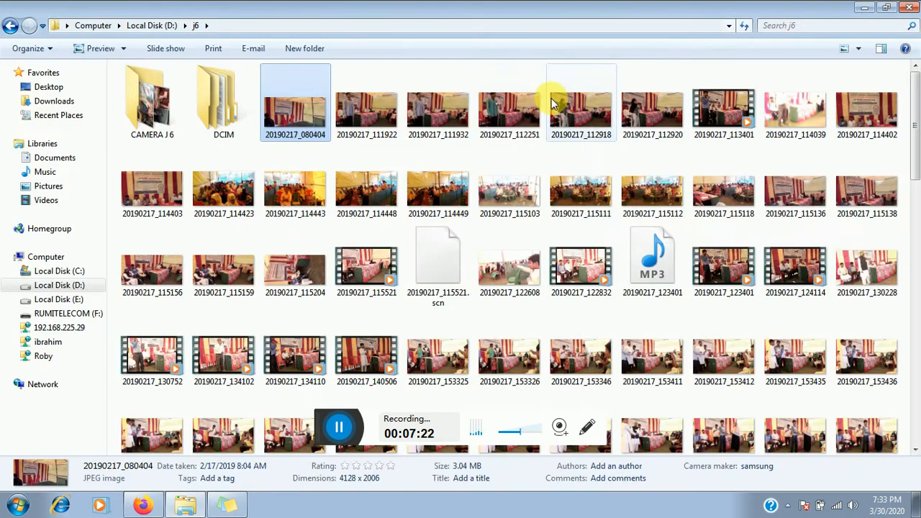
{"action": "left_click", "coordinate": [653, 118], "text": "shift"}
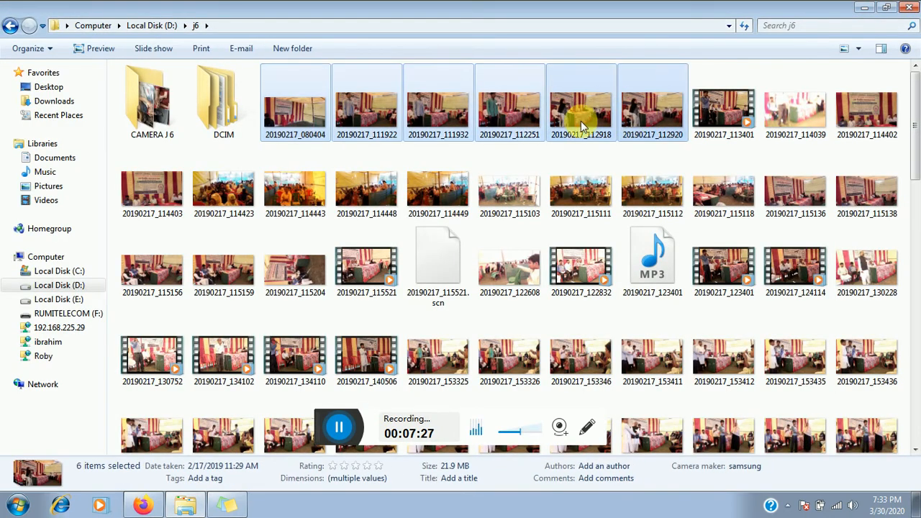
- Print the selected photos to PDFCreator on A4 paper with Fit picture to frame unchecked
{"action": "right_click", "coordinate": [292, 109]}
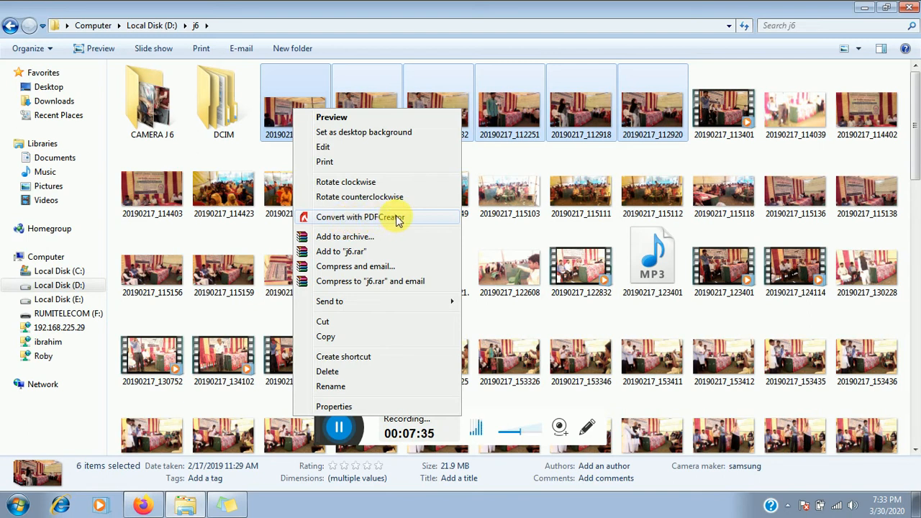
{"action": "left_click", "coordinate": [326, 163]}
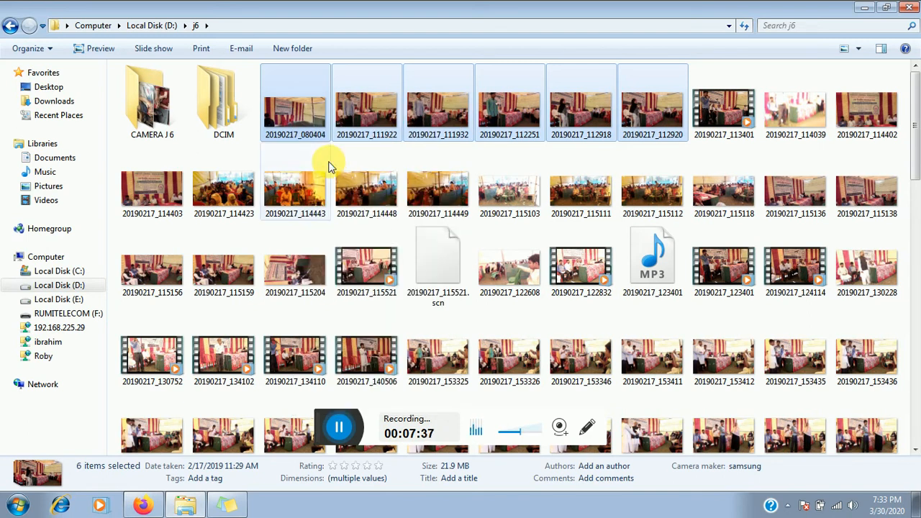
{"action": "left_click", "coordinate": [328, 166]}
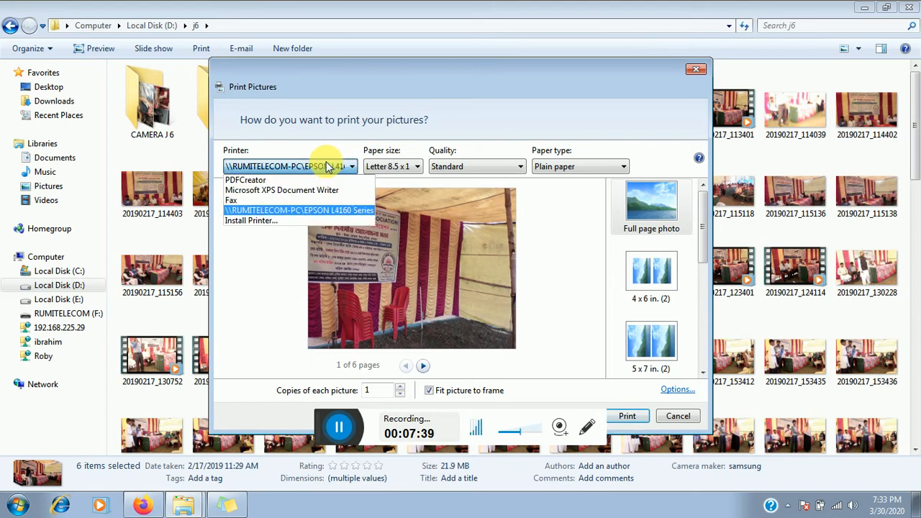
{"action": "left_click", "coordinate": [292, 180]}
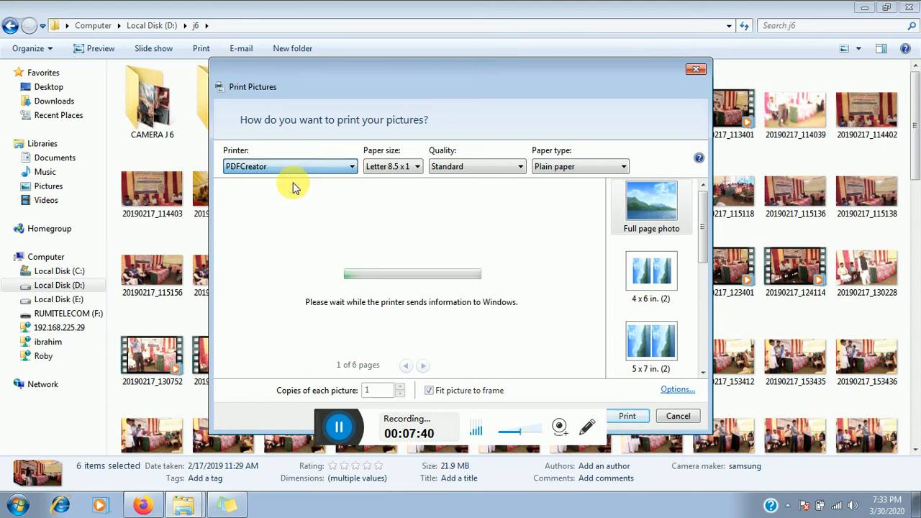
{"action": "left_click", "coordinate": [380, 170]}
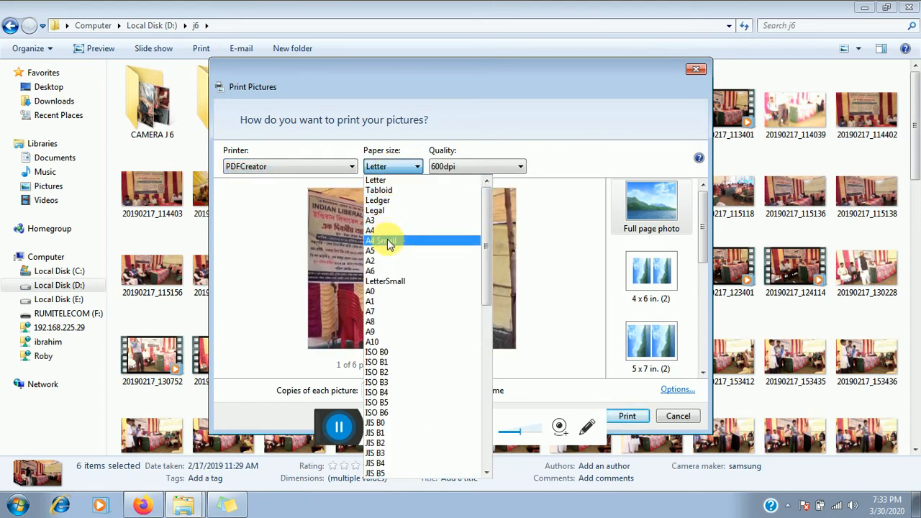
{"action": "left_click", "coordinate": [383, 230]}
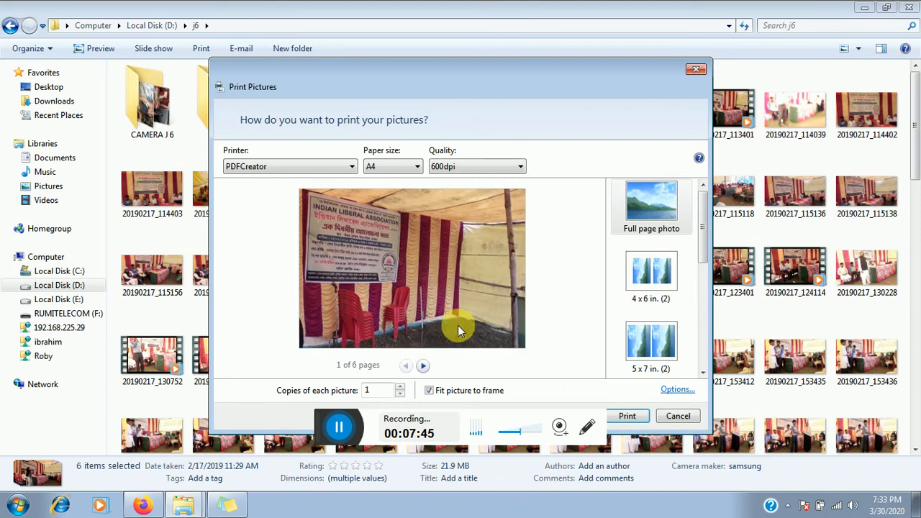
{"action": "left_click", "coordinate": [429, 391]}
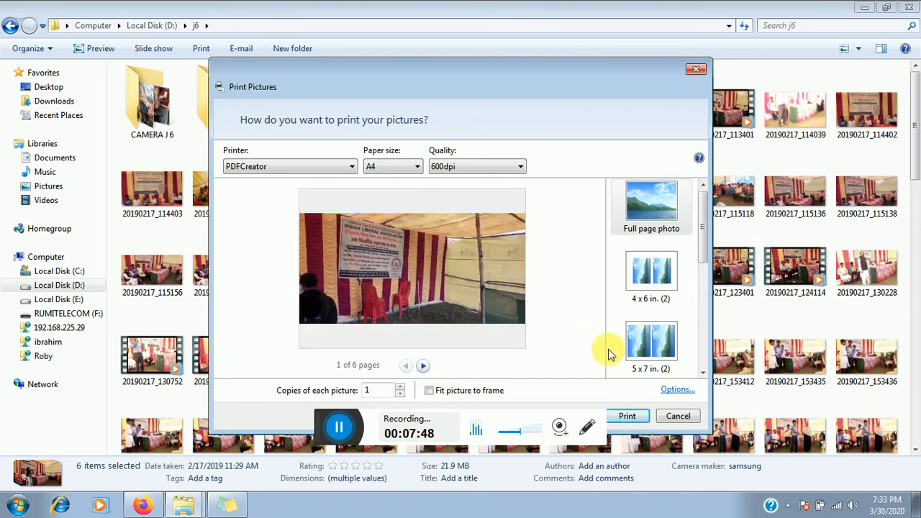
- Set the PDF paper size to A4 in PDFCreator's advanced document settings
{"action": "left_click", "coordinate": [675, 389]}
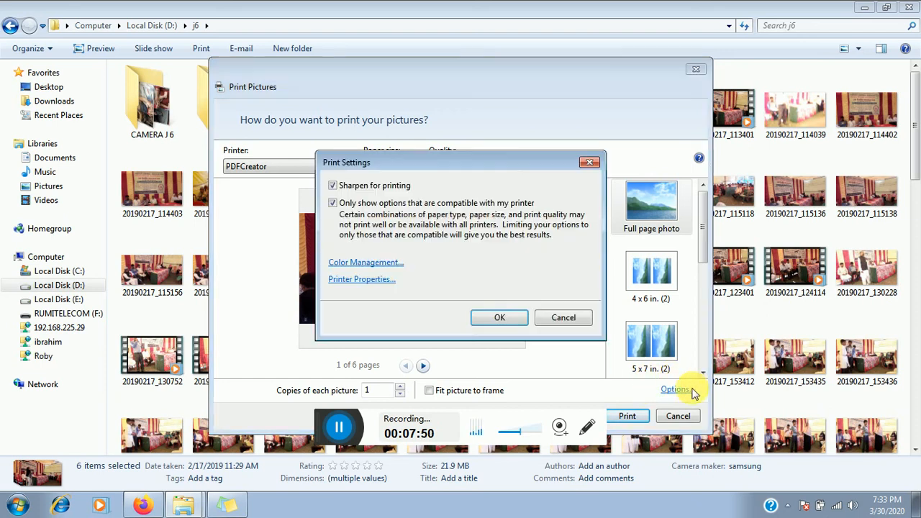
{"action": "left_click", "coordinate": [384, 281]}
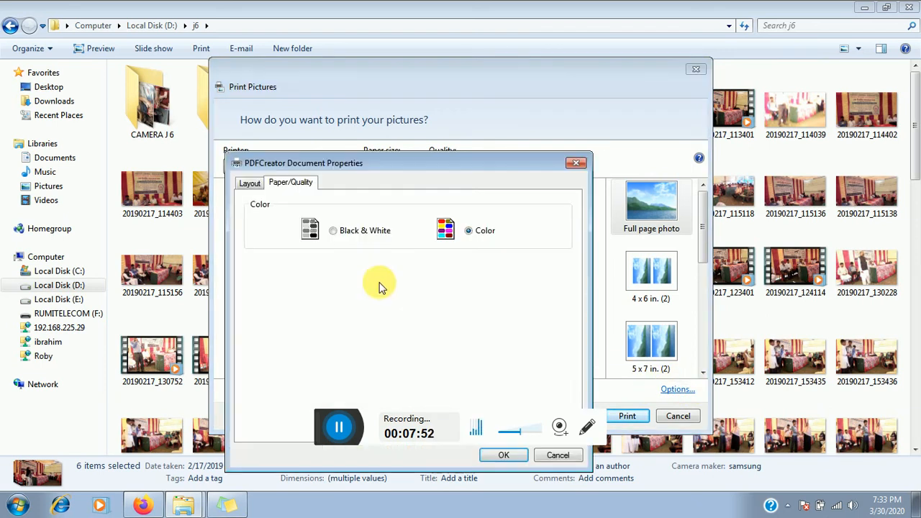
{"action": "left_click_drag", "start_coordinate": [370, 167], "coordinate": [371, 69]}
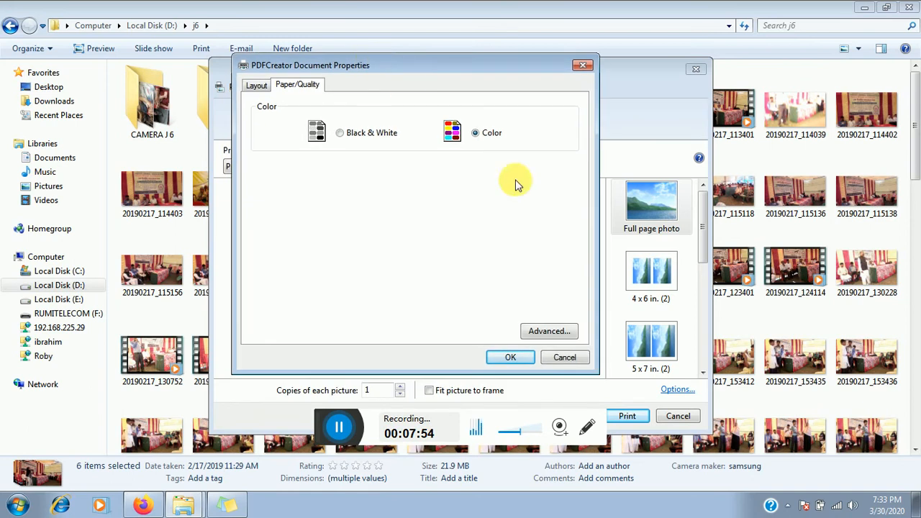
{"action": "left_click", "coordinate": [549, 333]}
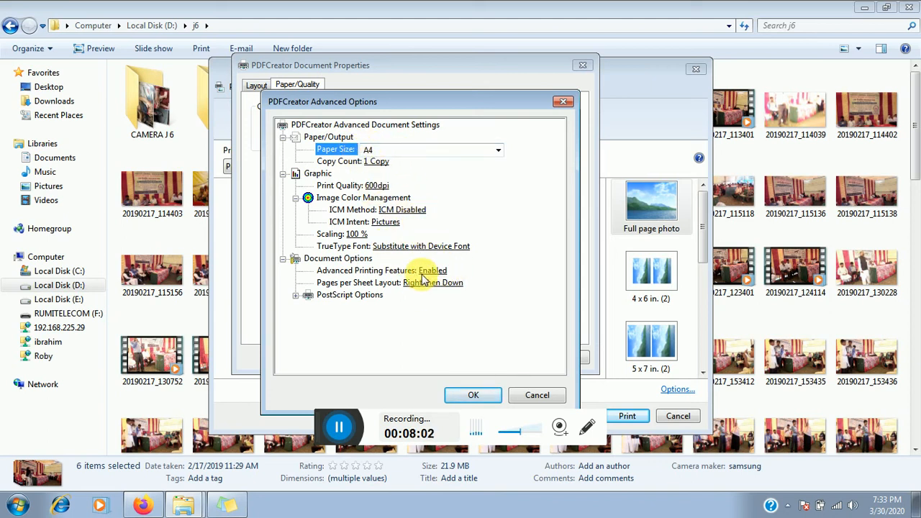
{"action": "left_click", "coordinate": [371, 149]}
{"action": "left_click", "coordinate": [380, 172]}
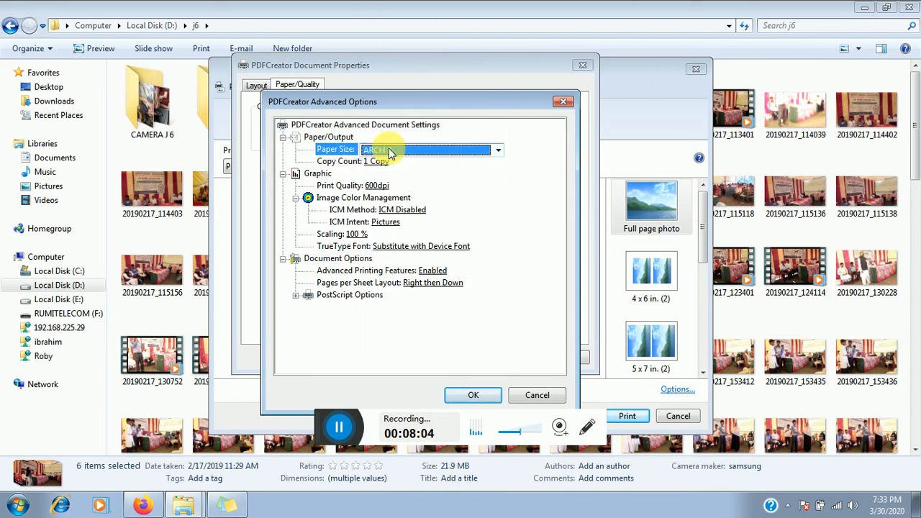
{"action": "left_click", "coordinate": [390, 152]}
{"action": "scroll", "coordinate": [392, 116], "scroll_direction": "up", "scroll_amount": 6}
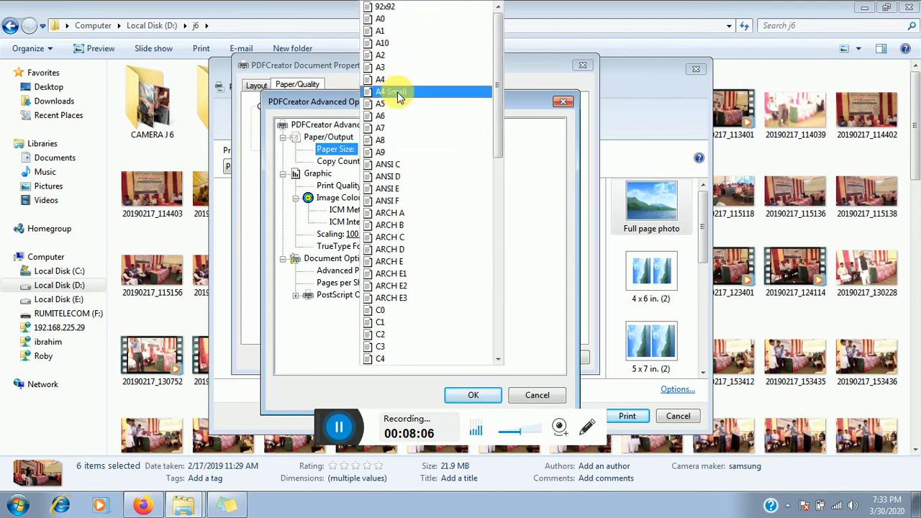
{"action": "left_click", "coordinate": [389, 80]}
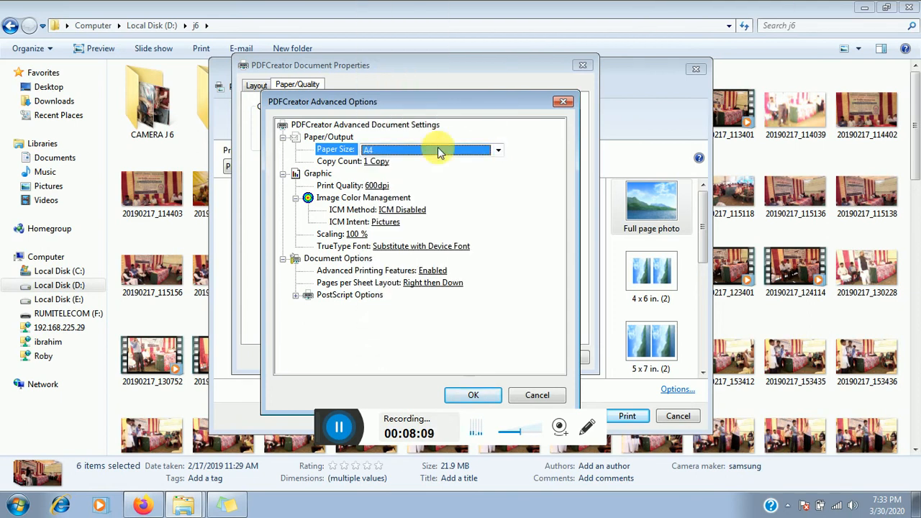
{"action": "left_click", "coordinate": [466, 394]}
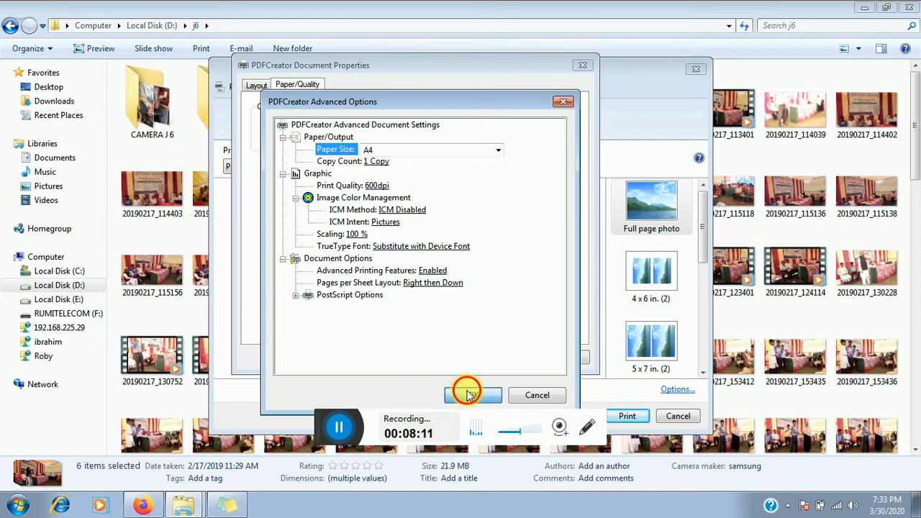
- Keep the page orientation as Landscape and apply the printer properties
{"action": "left_click", "coordinate": [260, 86]}
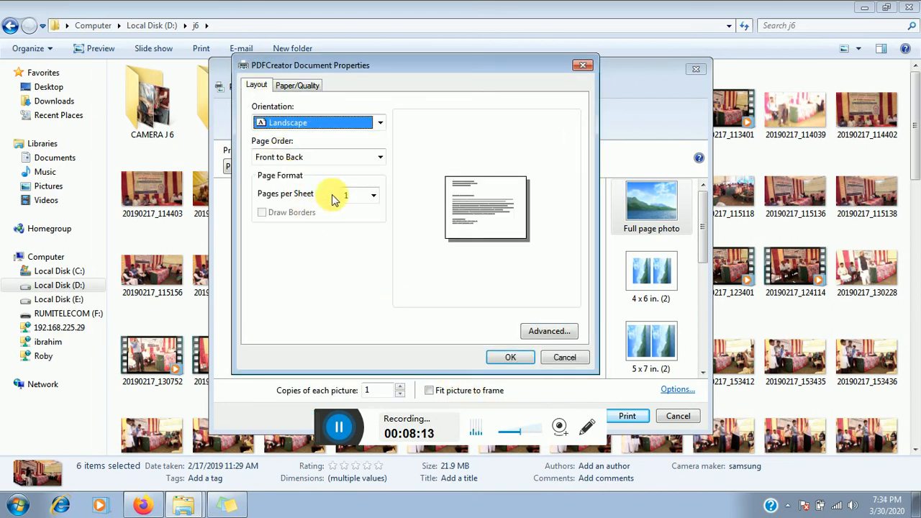
{"action": "left_click", "coordinate": [318, 124]}
{"action": "left_click", "coordinate": [318, 127]}
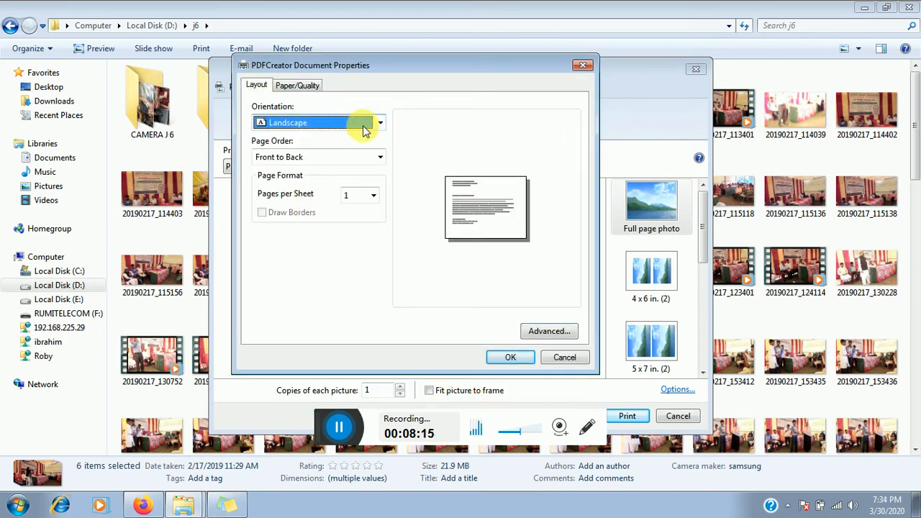
{"action": "left_click", "coordinate": [508, 360]}
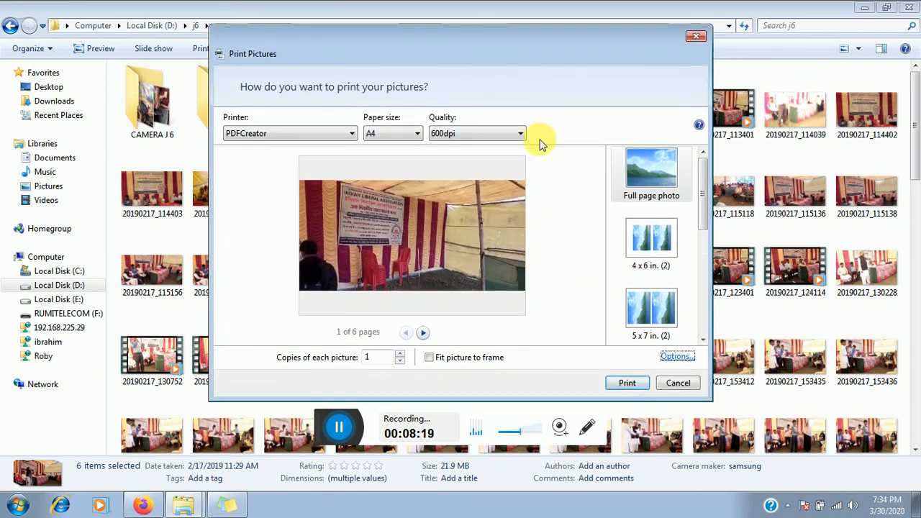
- Send the six photos to PDFCreator and minimise the j6 folder window
{"action": "left_click", "coordinate": [625, 382]}
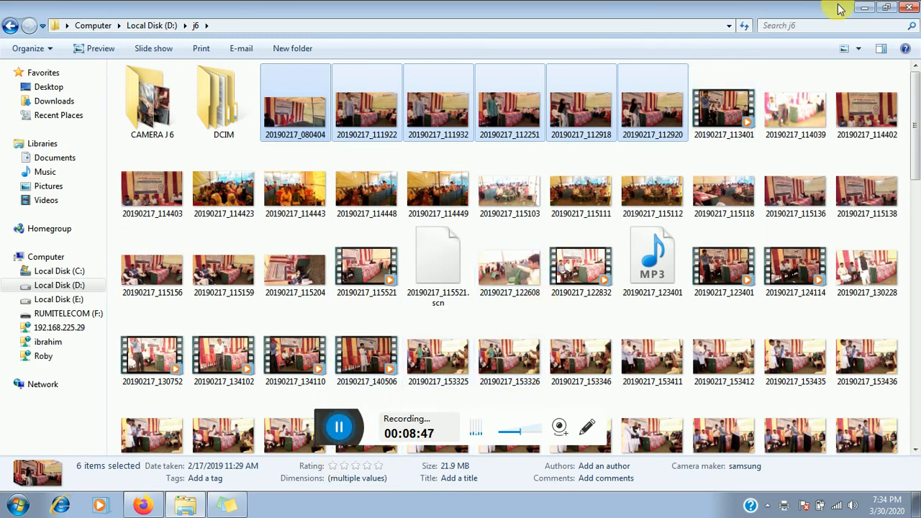
{"action": "left_click", "coordinate": [862, 8]}
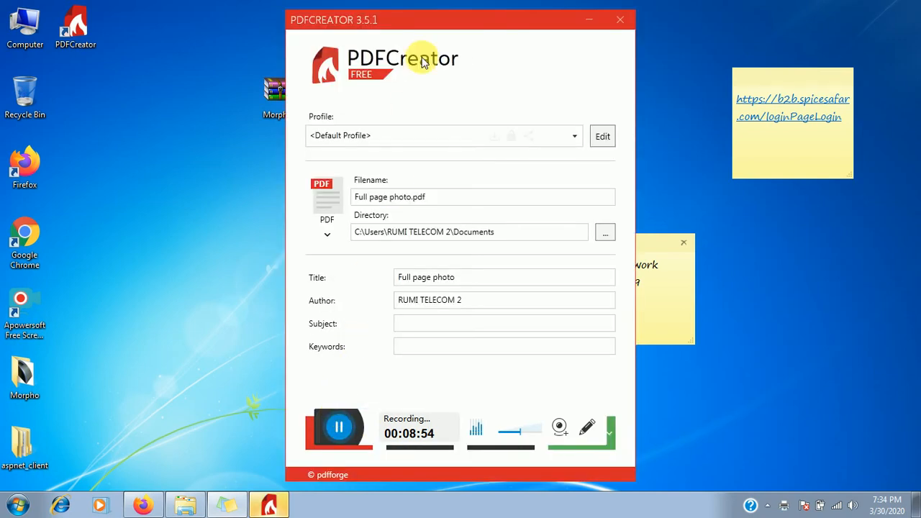
- Set PDFCreator's output folder to the Desktop and the file name to 'photo'
{"action": "left_click_drag", "start_coordinate": [438, 22], "coordinate": [386, 28]}
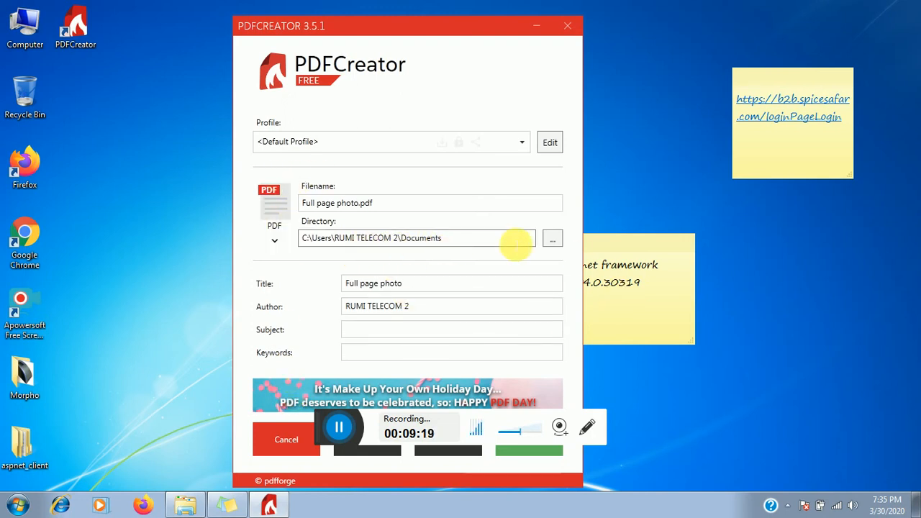
{"action": "left_click", "coordinate": [552, 240]}
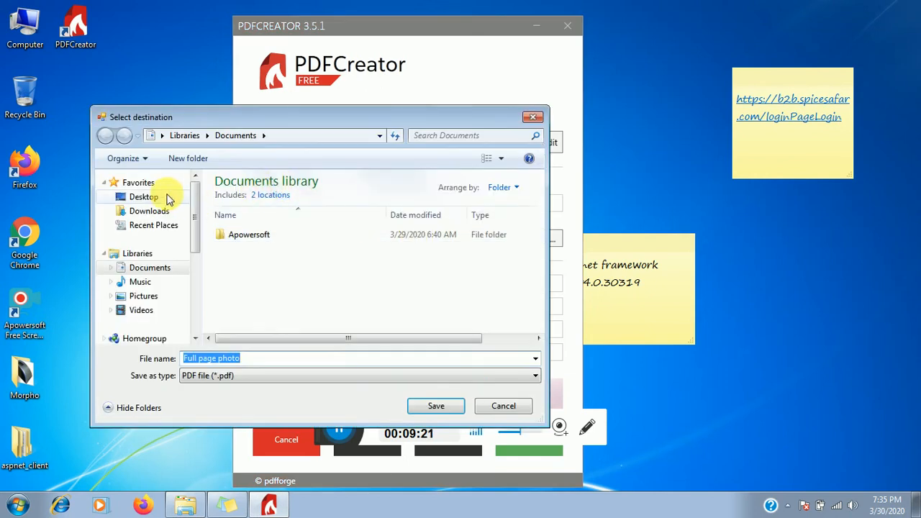
{"action": "left_click", "coordinate": [148, 197]}
{"action": "left_click", "coordinate": [426, 405]}
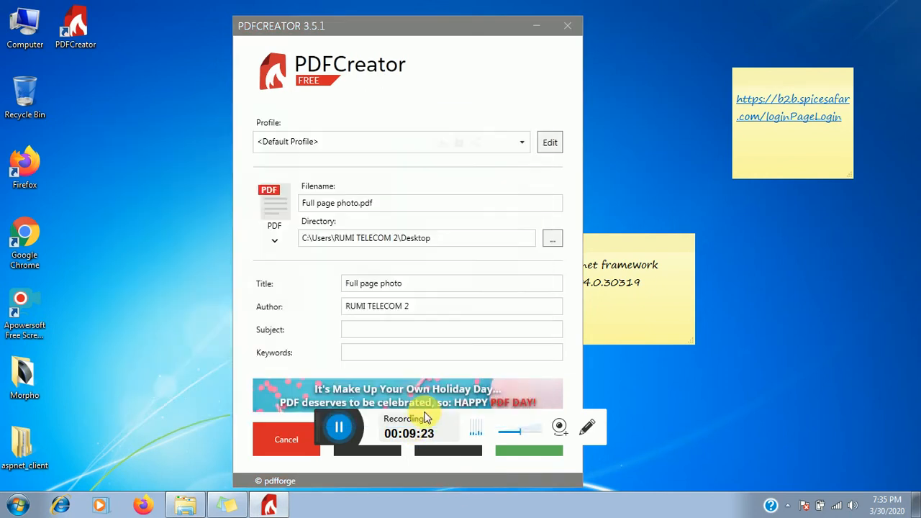
{"action": "left_click", "coordinate": [405, 207]}
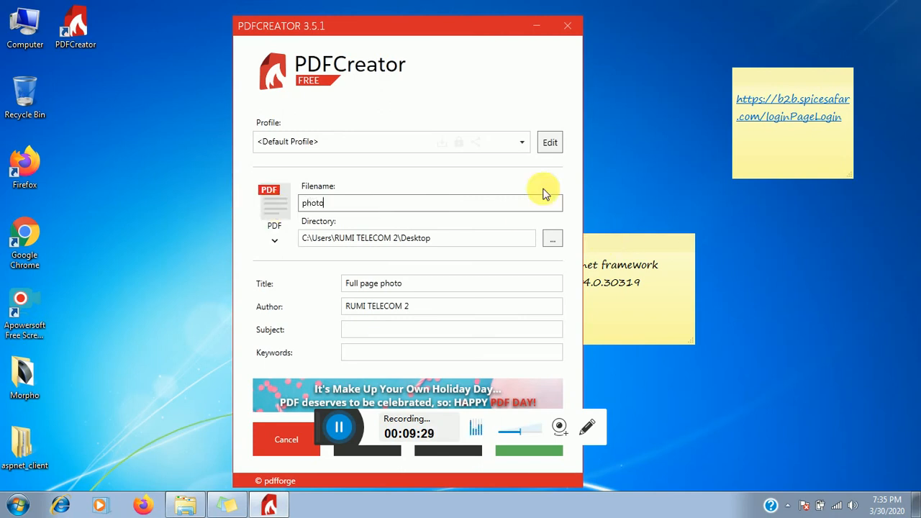
{"action": "left_click_drag", "start_coordinate": [346, 25], "coordinate": [196, 12]}
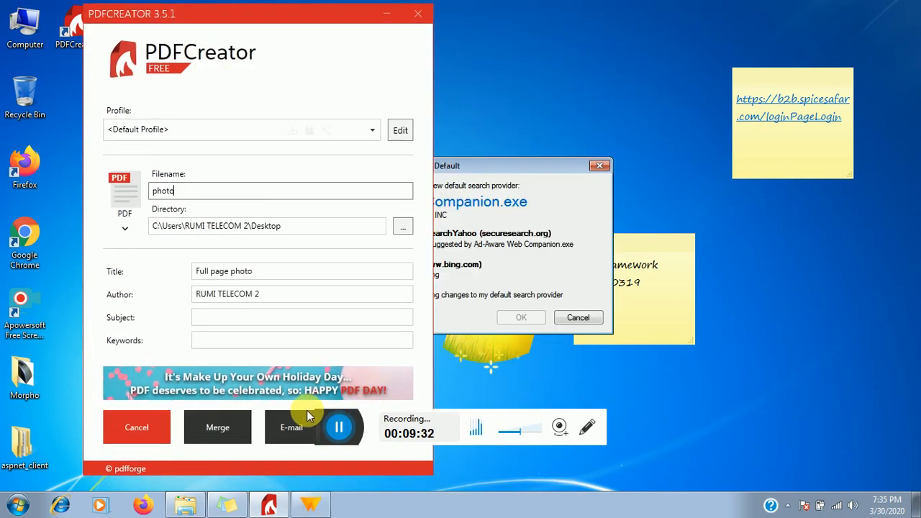
{"action": "left_click_drag", "start_coordinate": [326, 419], "coordinate": [475, 408]}
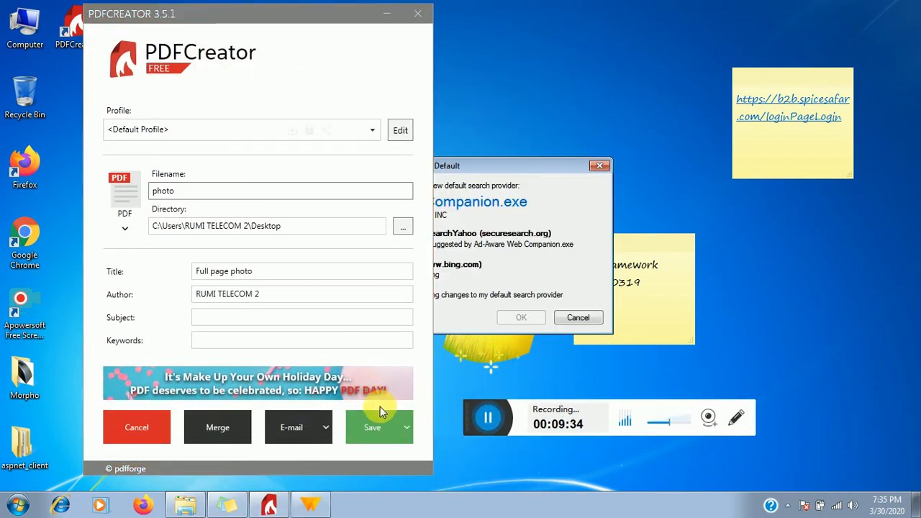
- Save photo.pdf, declining the search-provider, PDF Architect and update offers, then close Quick Actions
{"action": "left_click", "coordinate": [362, 430]}
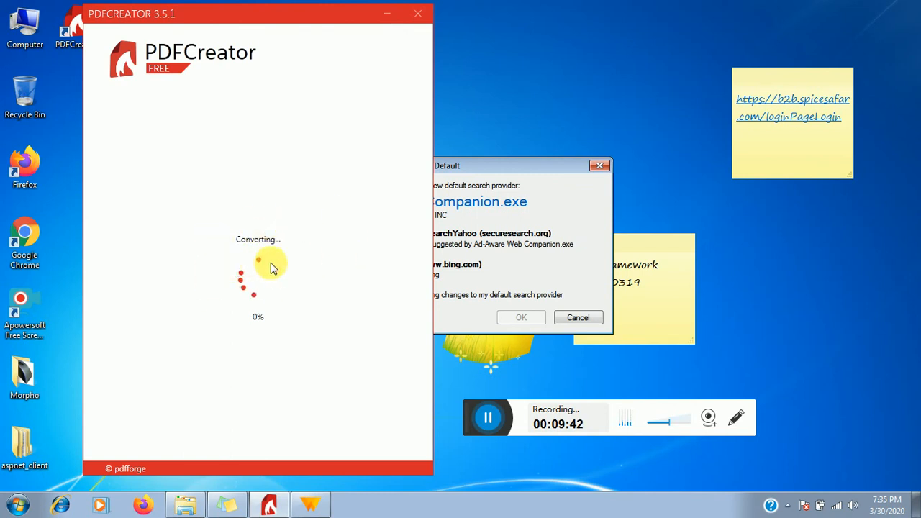
{"action": "left_click_drag", "start_coordinate": [468, 169], "coordinate": [612, 119]}
{"action": "left_click", "coordinate": [727, 264]}
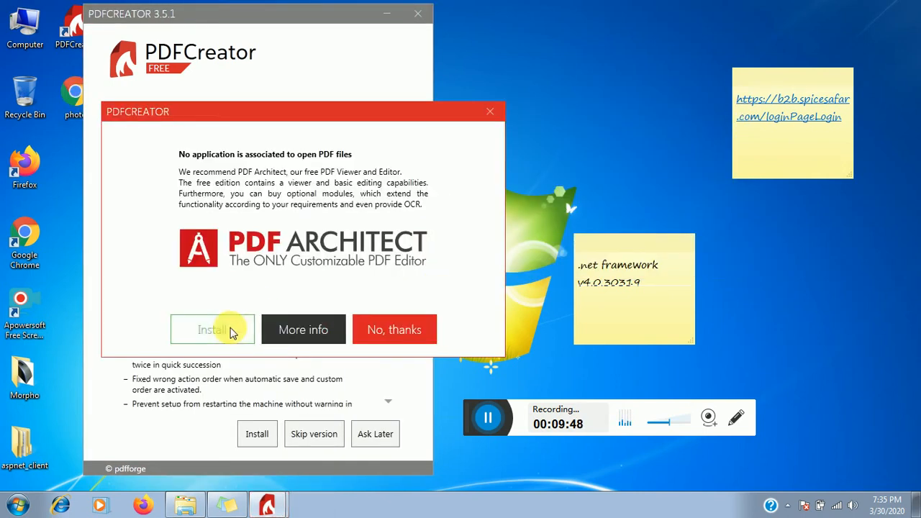
{"action": "left_click", "coordinate": [368, 332]}
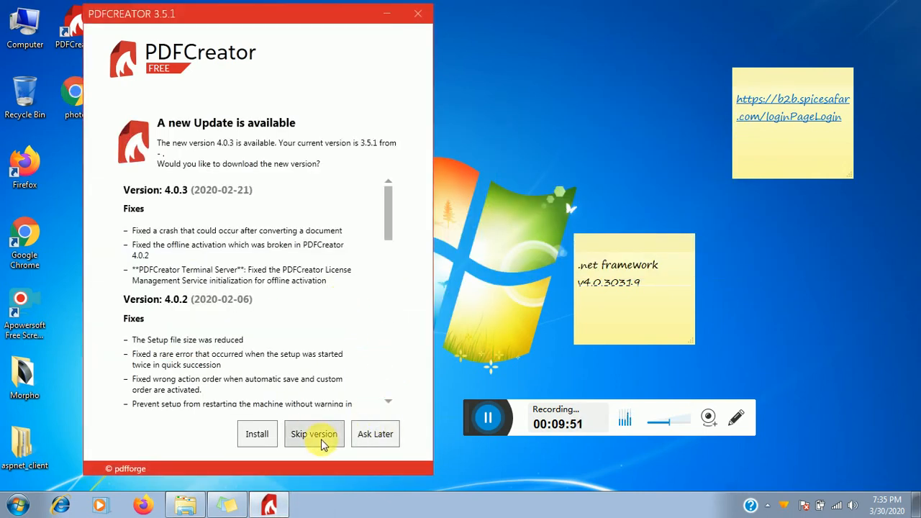
{"action": "left_click", "coordinate": [298, 438]}
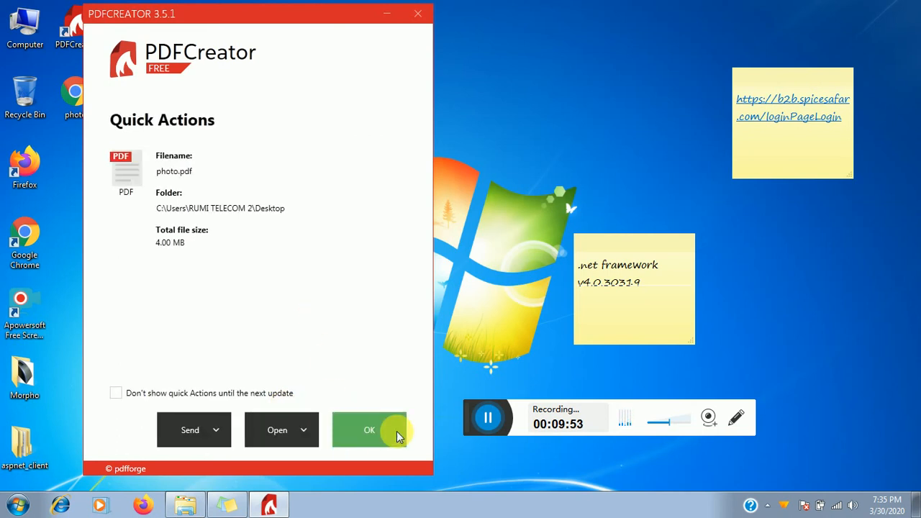
{"action": "left_click", "coordinate": [375, 435]}
- Refresh the desktop and select the new photo.pdf
{"action": "right_click", "coordinate": [179, 176]}
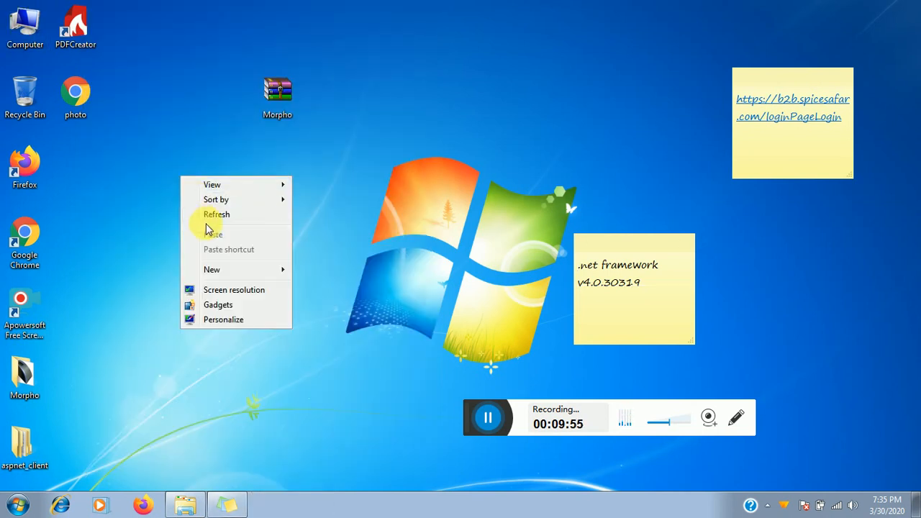
{"action": "left_click", "coordinate": [200, 213]}
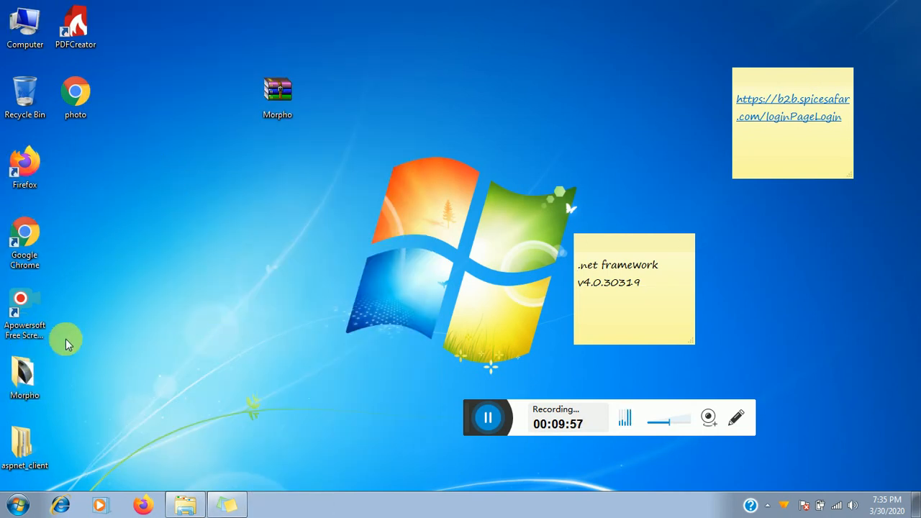
{"action": "left_click", "coordinate": [74, 95]}
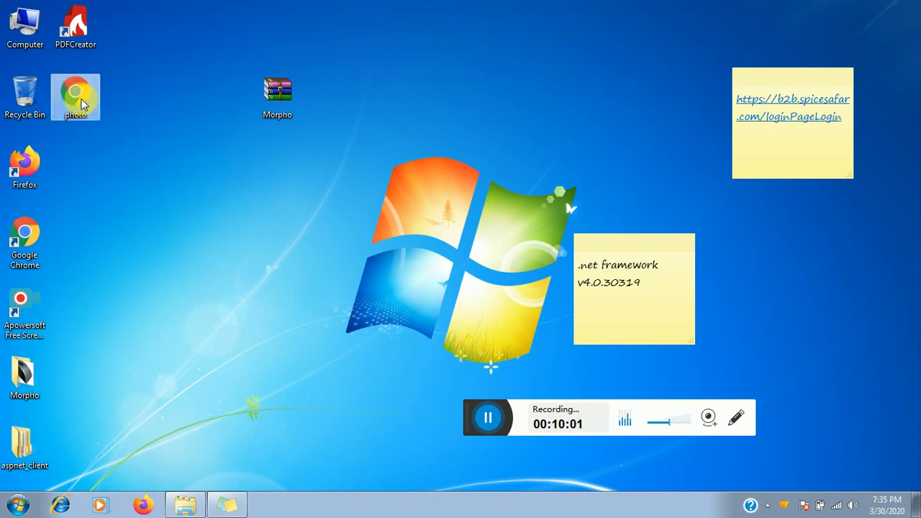
- Review the Open with program choices without changing them, then open photo.pdf
{"action": "right_click", "coordinate": [81, 104]}
{"action": "mouse_move", "coordinate": [145, 162]}
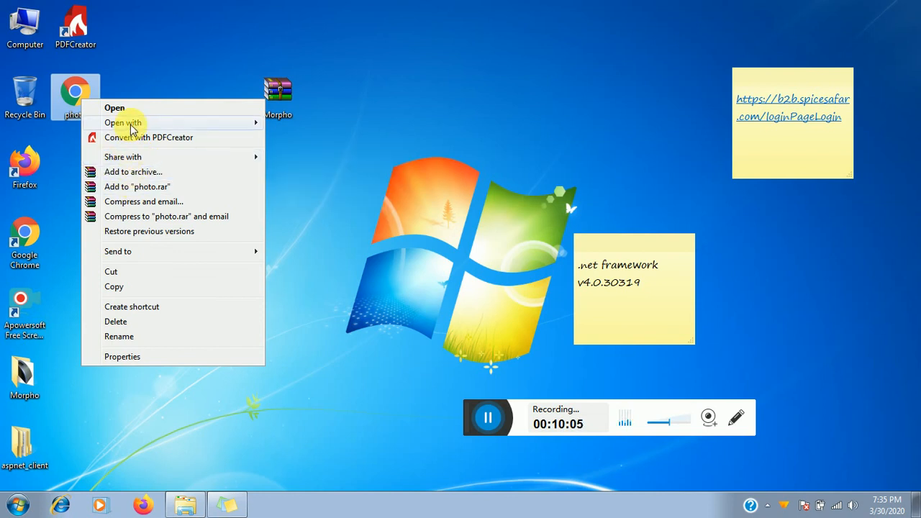
{"action": "mouse_move", "coordinate": [133, 127]}
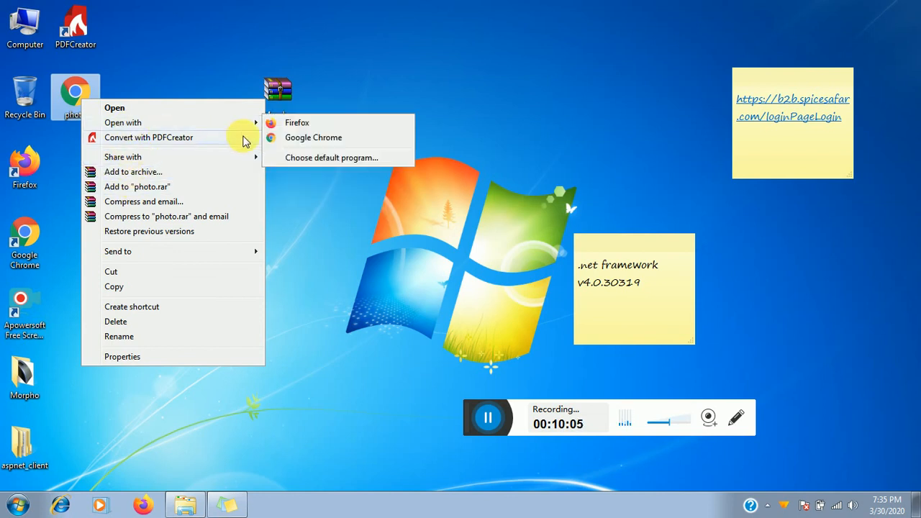
{"action": "left_click", "coordinate": [332, 160]}
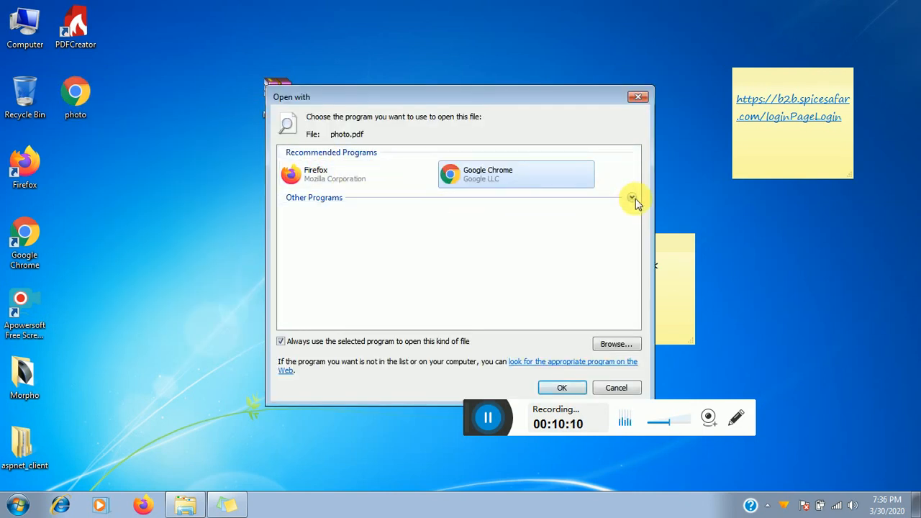
{"action": "left_click", "coordinate": [633, 197]}
{"action": "scroll", "coordinate": [525, 252], "scroll_direction": "down", "scroll_amount": 1}
{"action": "scroll", "coordinate": [503, 253], "scroll_direction": "up", "scroll_amount": 1}
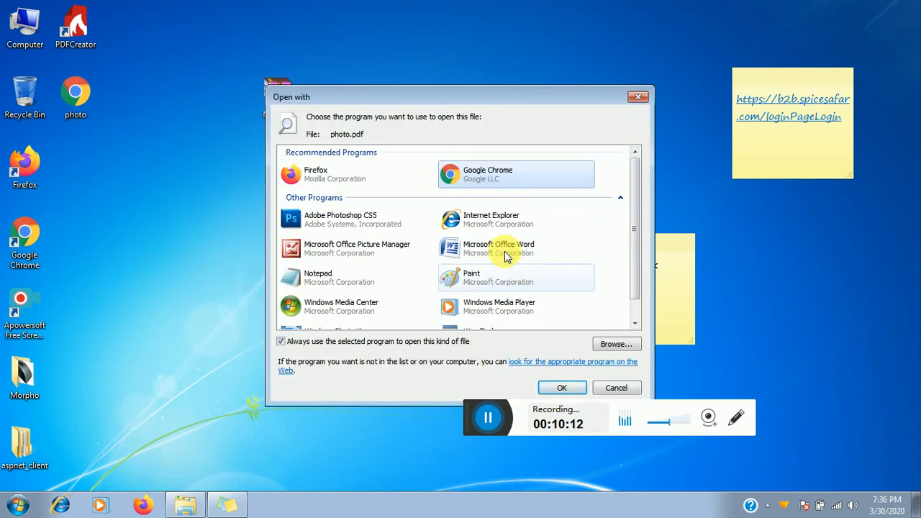
{"action": "scroll", "coordinate": [536, 287], "scroll_direction": "down", "scroll_amount": 1}
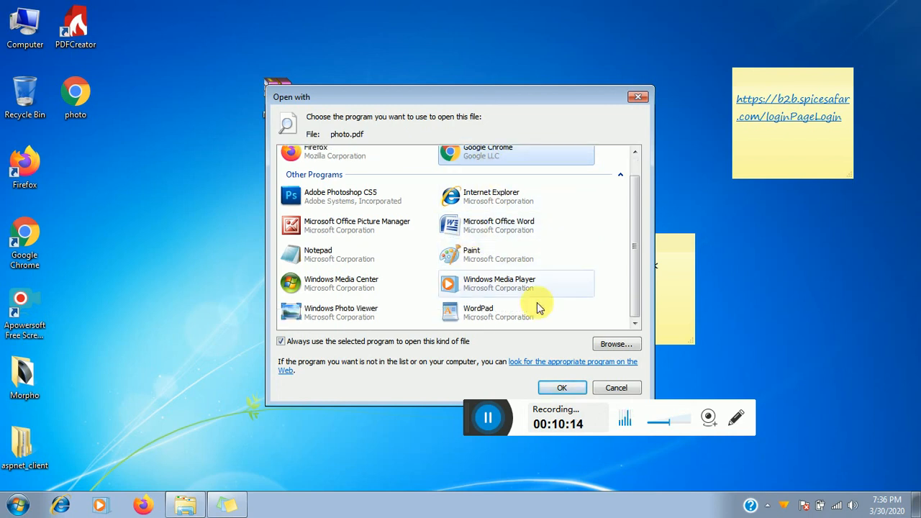
{"action": "left_click", "coordinate": [602, 385]}
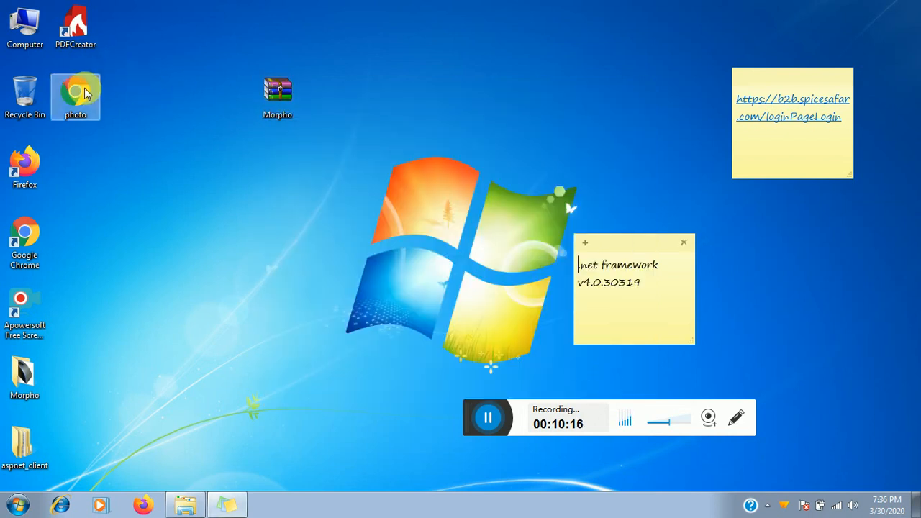
{"action": "left_click", "coordinate": [84, 90]}
{"action": "double_click", "coordinate": [83, 88]}
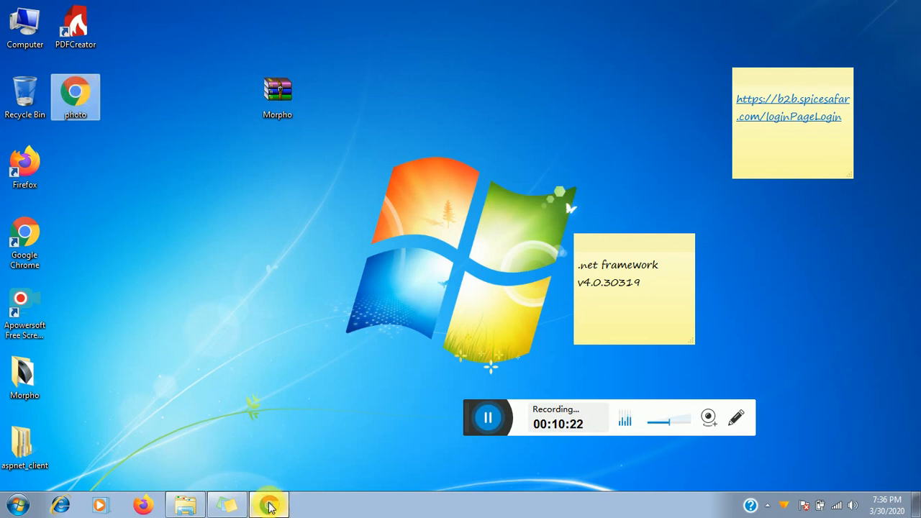
- Scroll through all six pages of photo.pdf in Chrome and back, then minimise Chrome
{"action": "left_click", "coordinate": [271, 507]}
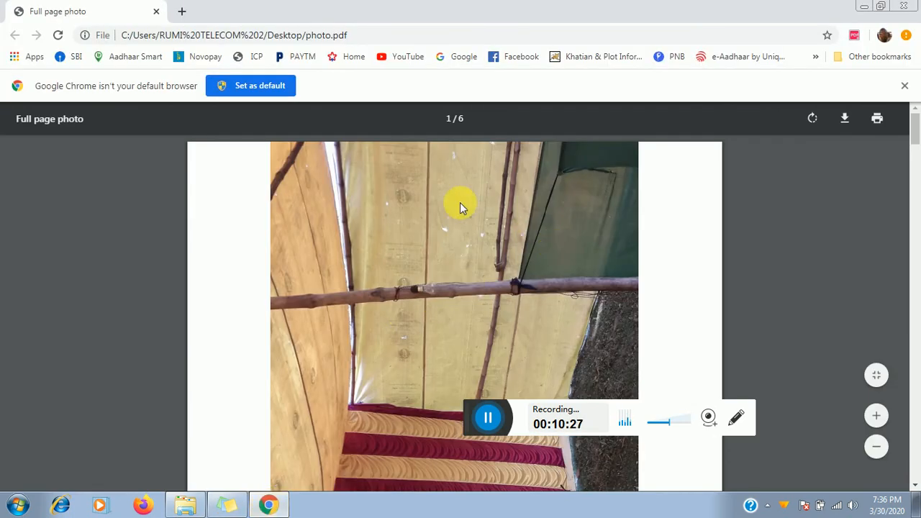
{"action": "scroll", "coordinate": [428, 238], "scroll_direction": "down", "scroll_amount": 12}
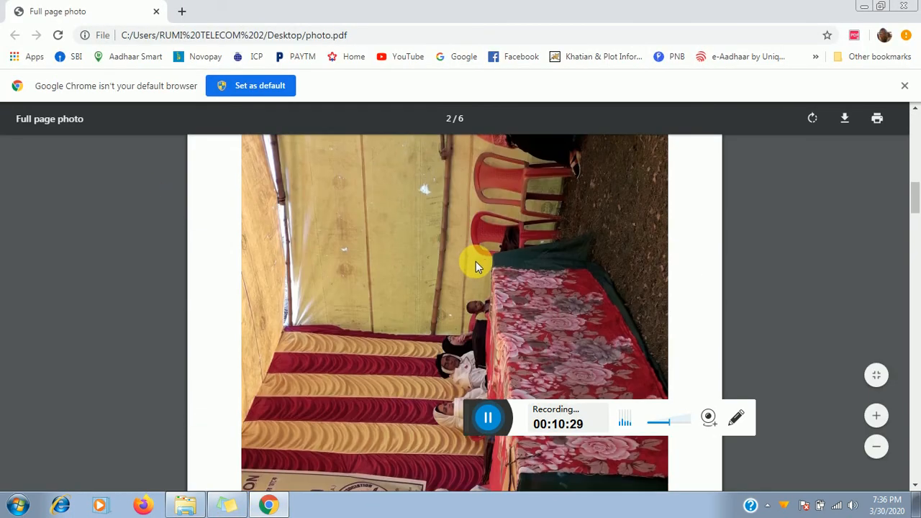
{"action": "scroll", "coordinate": [522, 273], "scroll_direction": "down", "scroll_amount": 15}
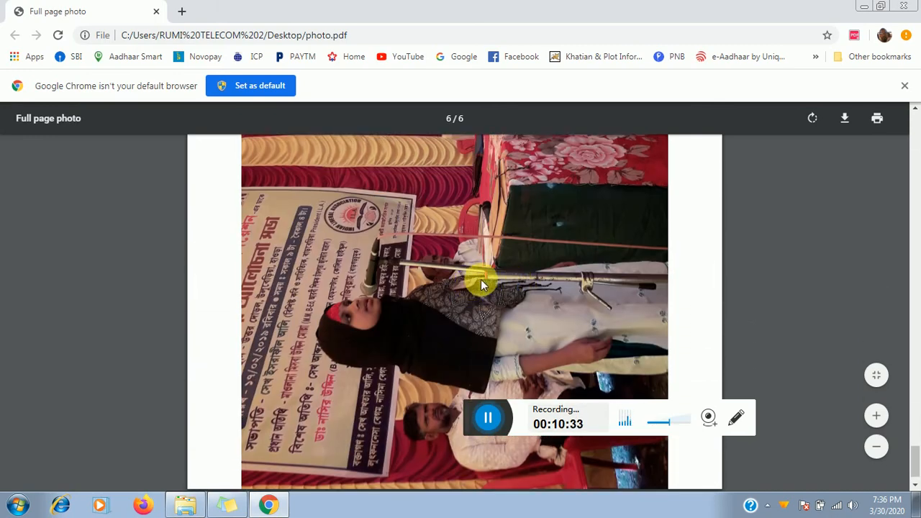
{"action": "scroll", "coordinate": [480, 277], "scroll_direction": "up", "scroll_amount": 10}
{"action": "scroll", "coordinate": [479, 256], "scroll_direction": "up", "scroll_amount": 12}
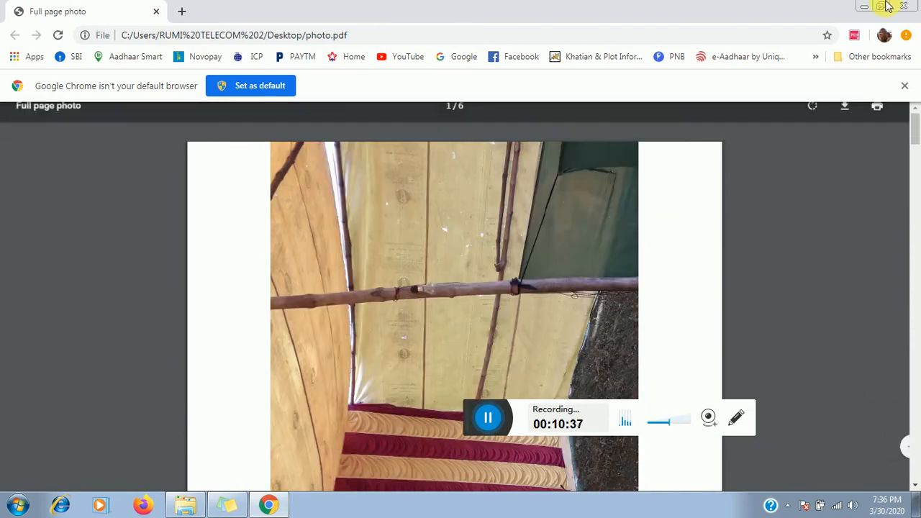
{"action": "left_click", "coordinate": [864, 7]}
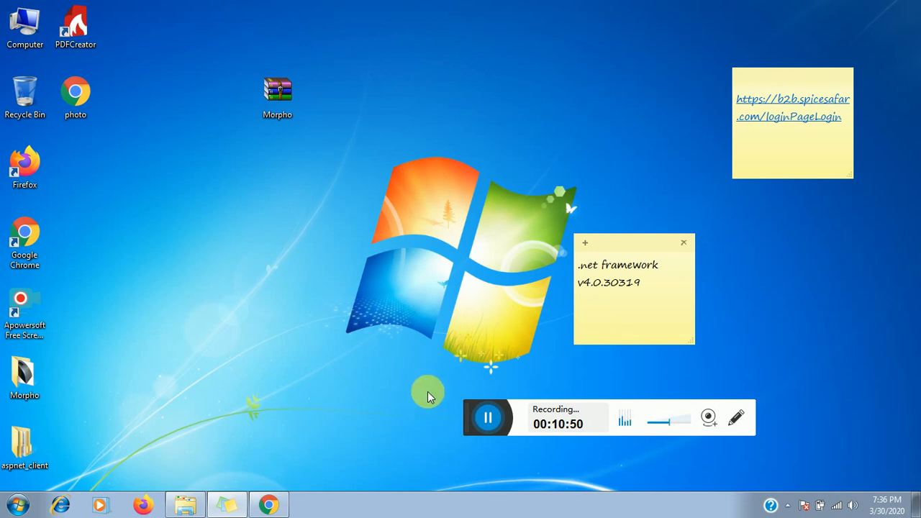
{"action": "left_click_drag", "start_coordinate": [462, 415], "coordinate": [244, 228]}
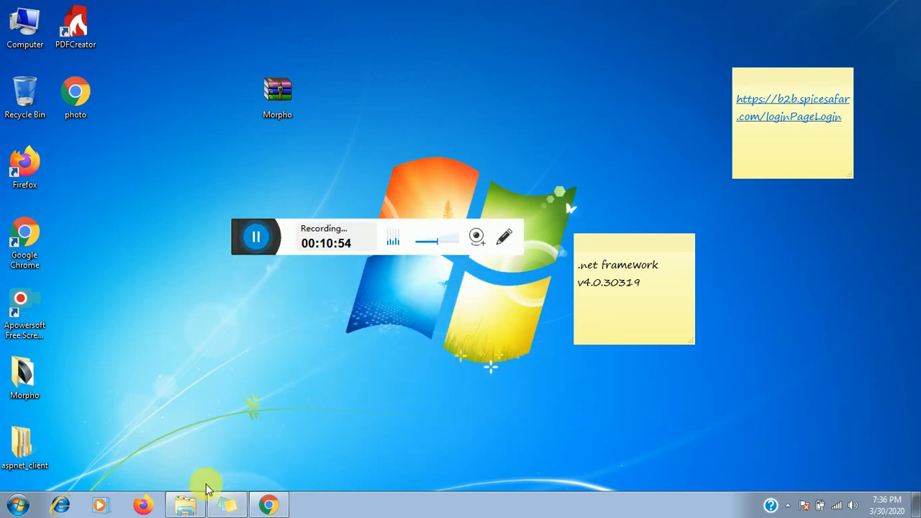